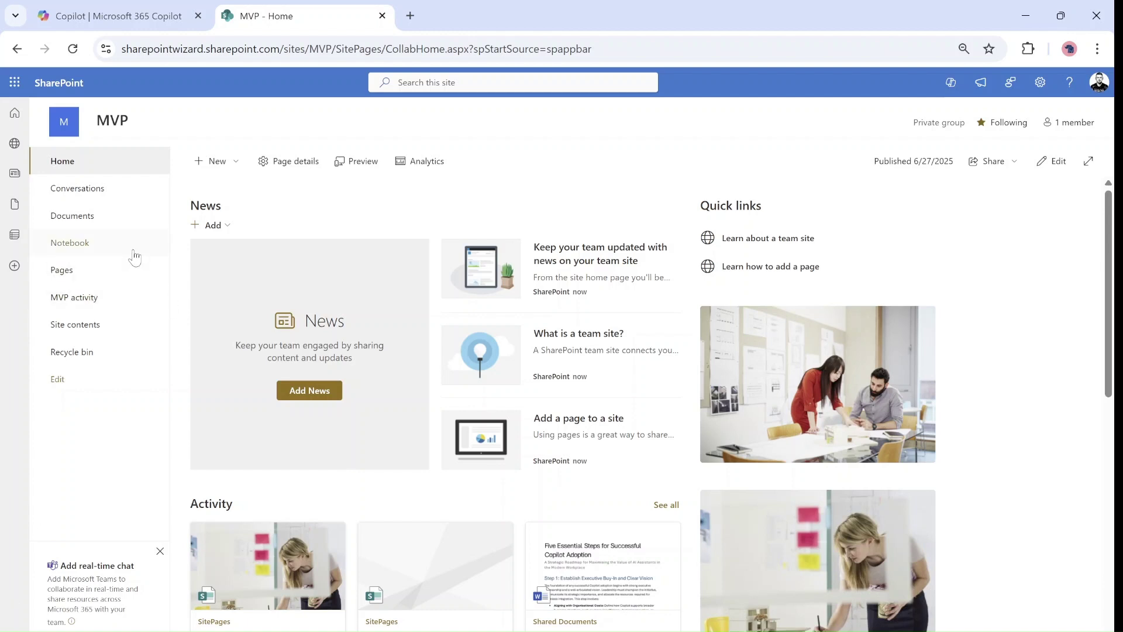
Start a new page, preview the Monthly news update template, then return to the Templates gallery.
left_click(237, 163)
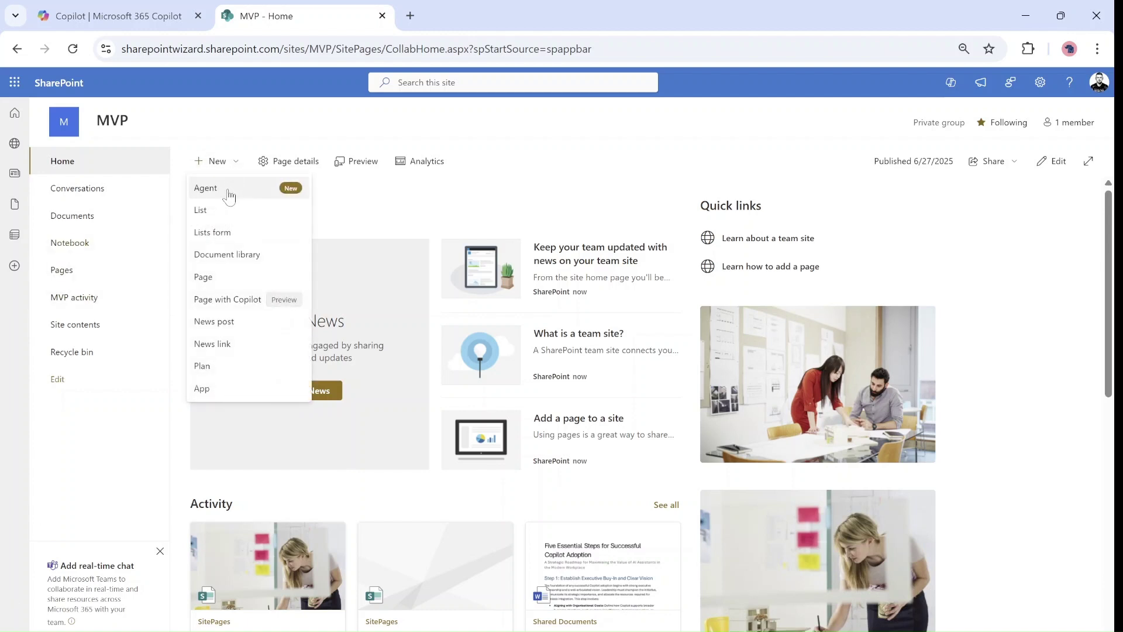
left_click(237, 281)
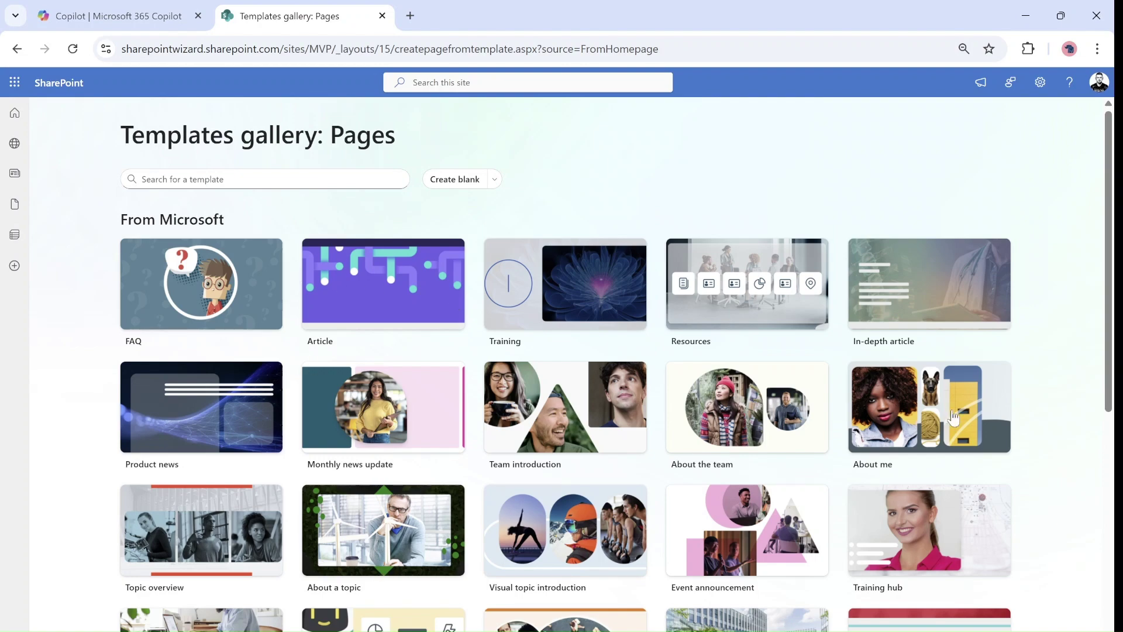
scroll(1079, 364, "down", 7)
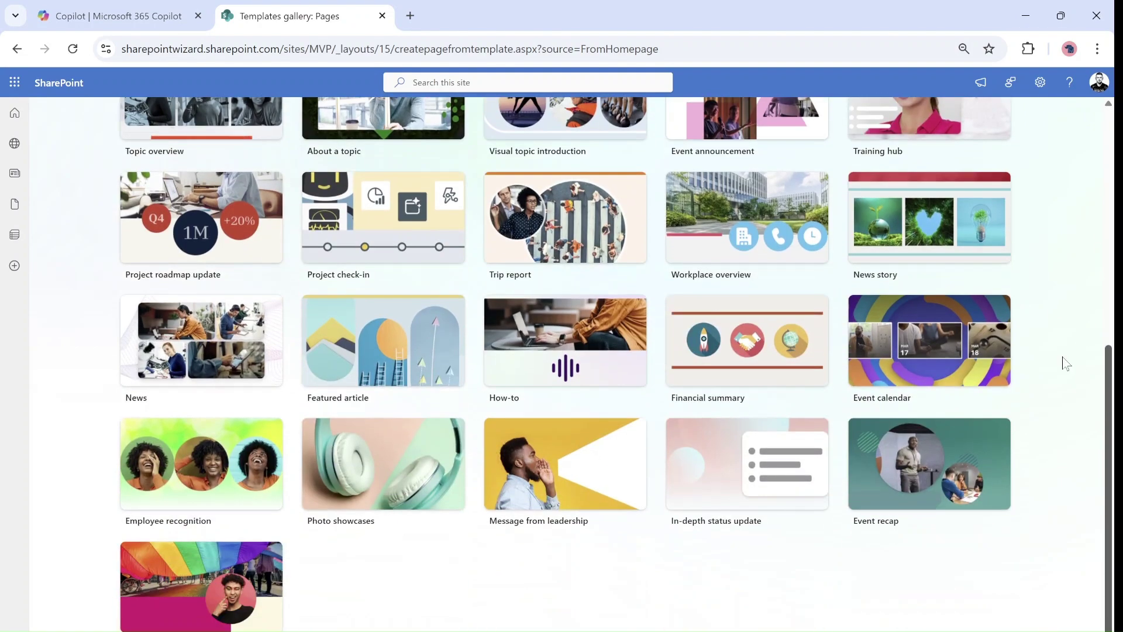
scroll(1063, 364, "up", 8)
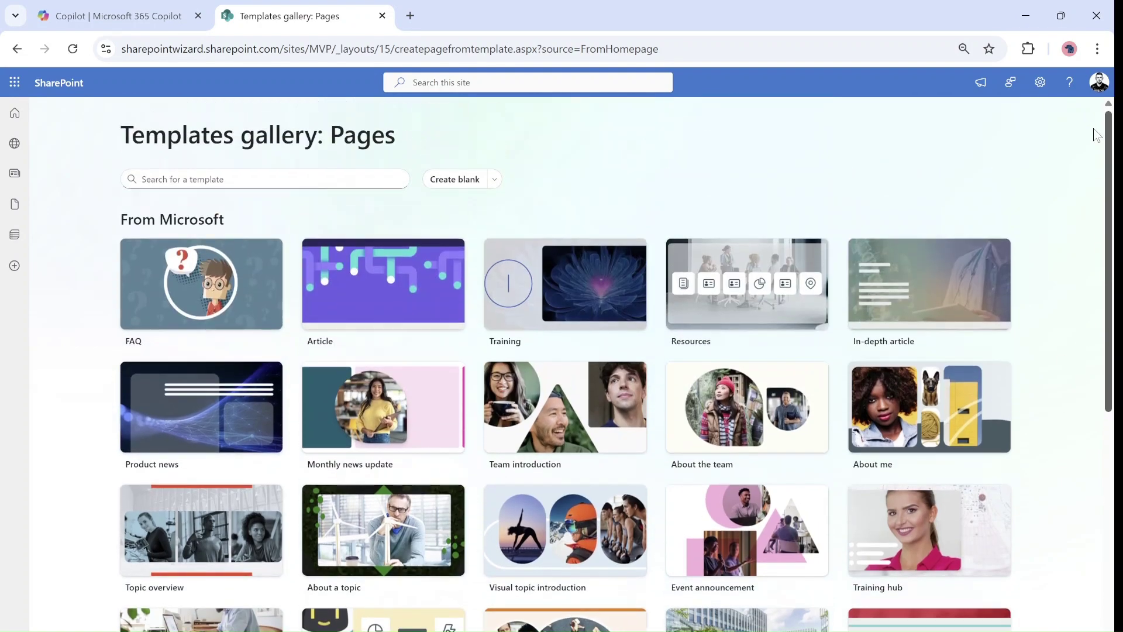
left_click(374, 401)
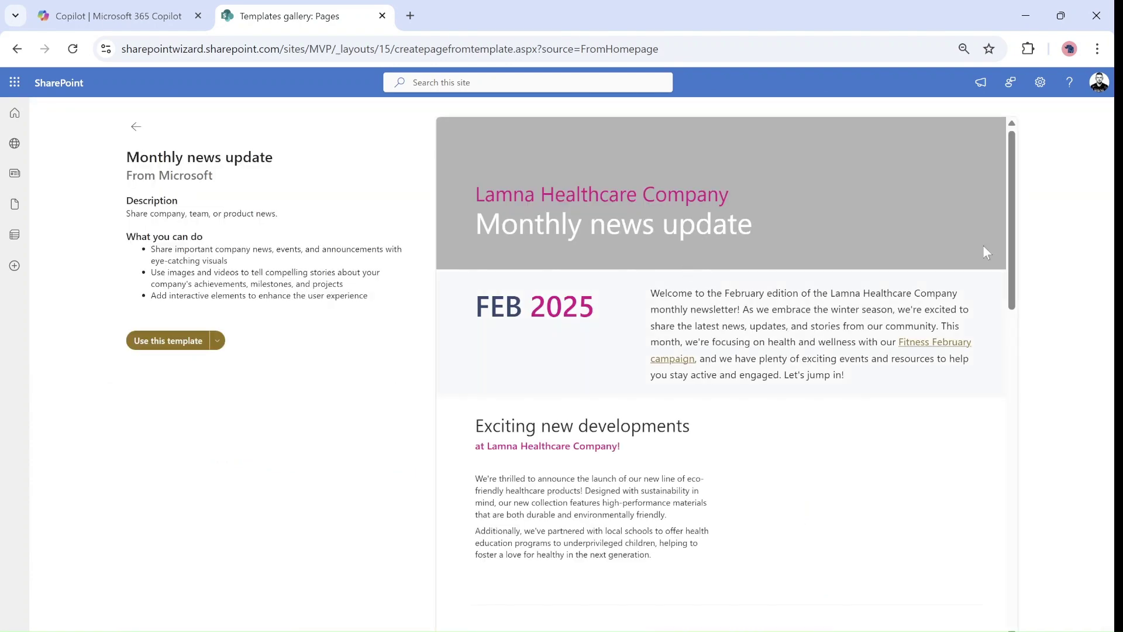
left_click_drag(1016, 181, 1012, 129)
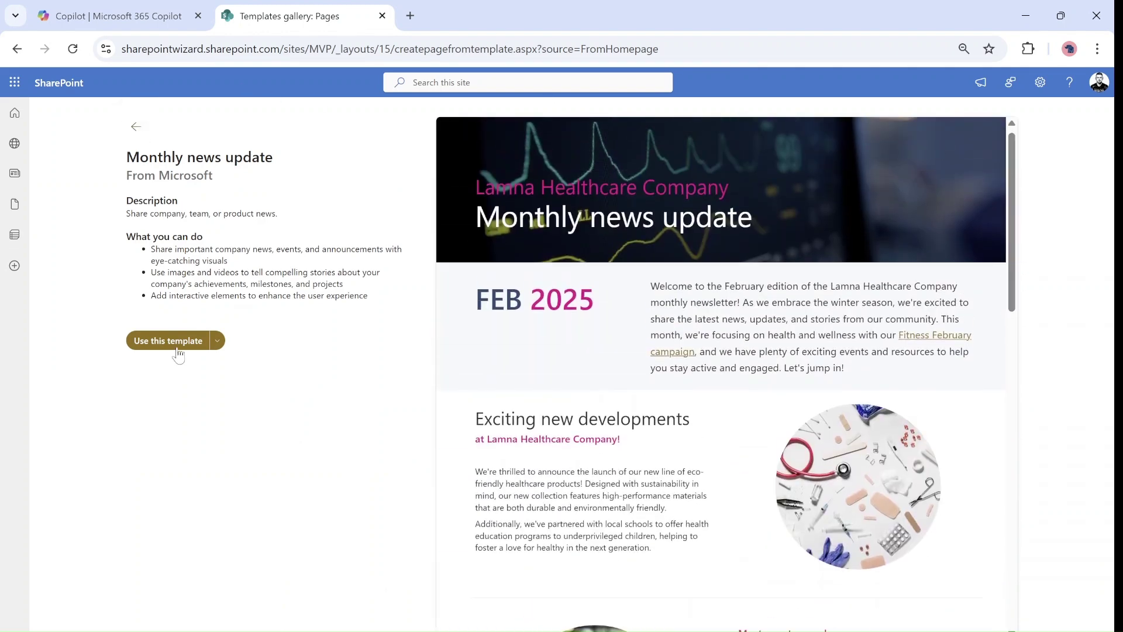
left_click(137, 129)
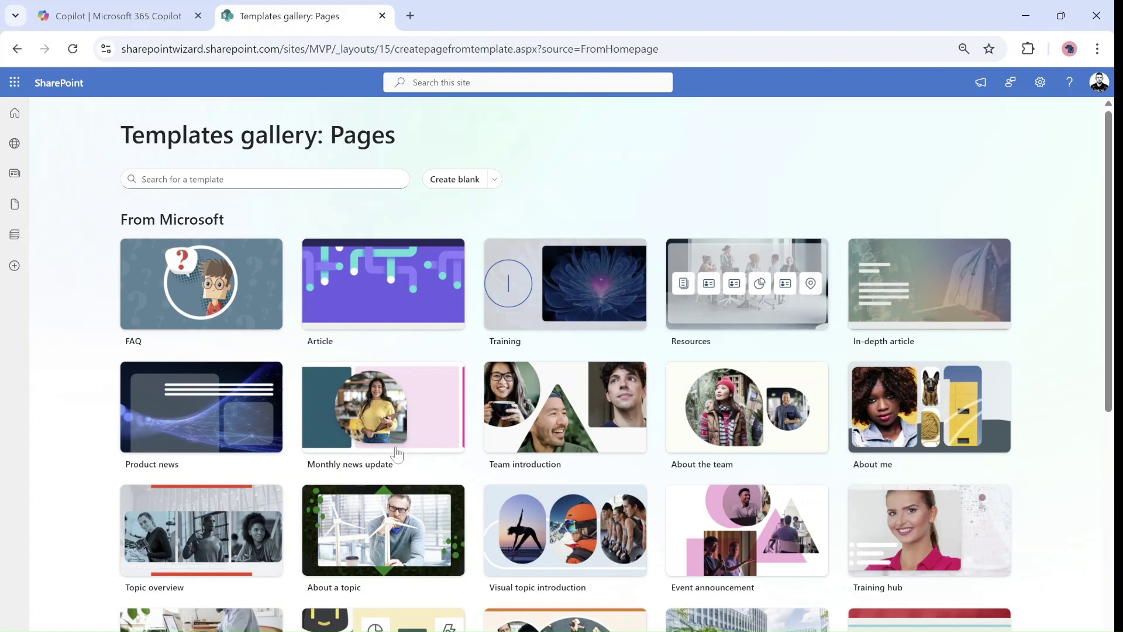
Back on the MVP site home, start a new page with Copilot.
left_click(17, 49)
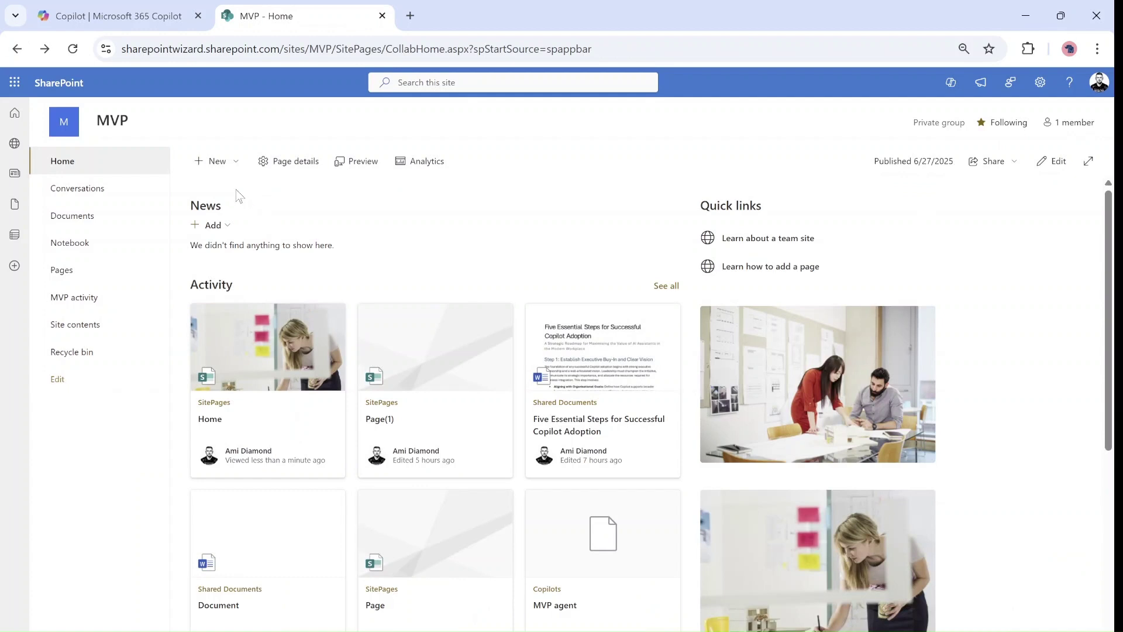
left_click(234, 167)
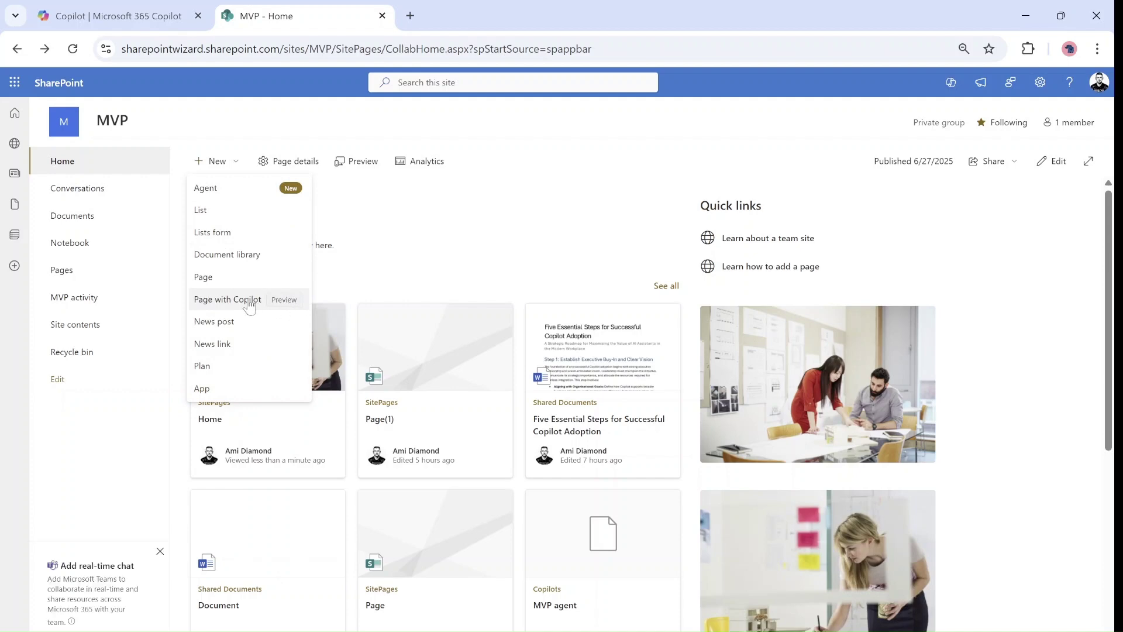
left_click(282, 304)
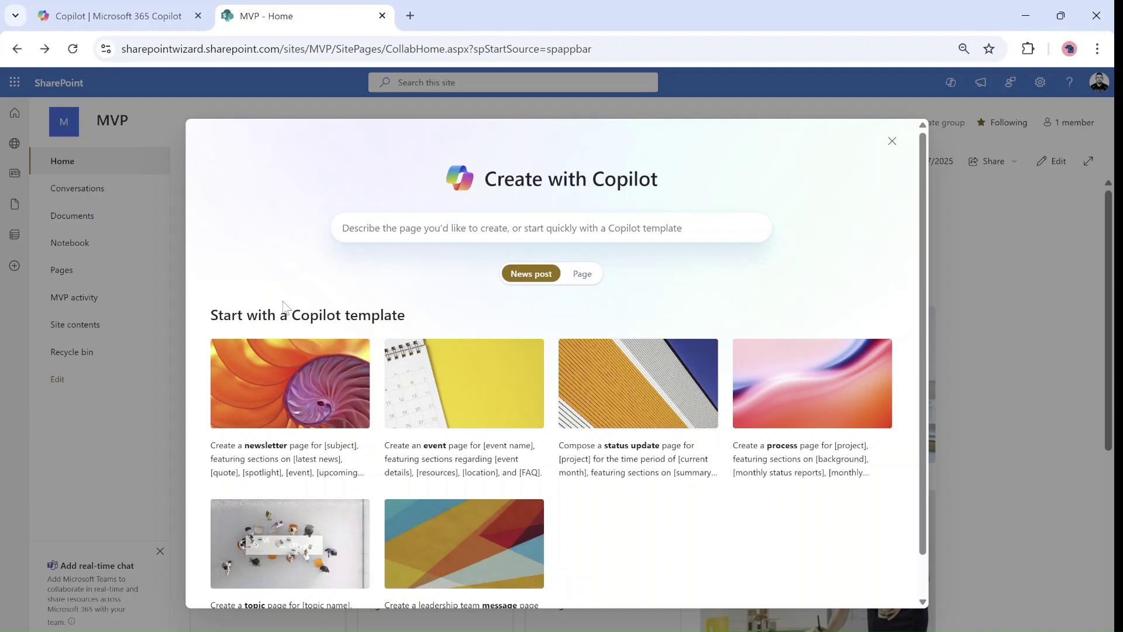
Switch the Copilot dialog's type from News post to Page and select the existing prompt text.
left_click(404, 225)
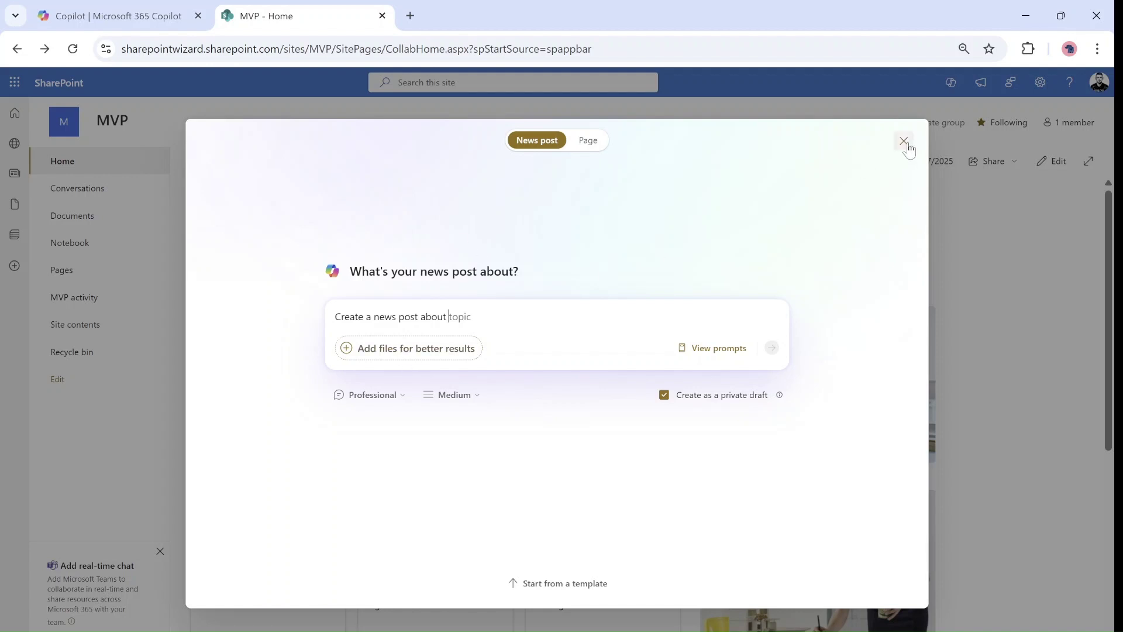
left_click(589, 146)
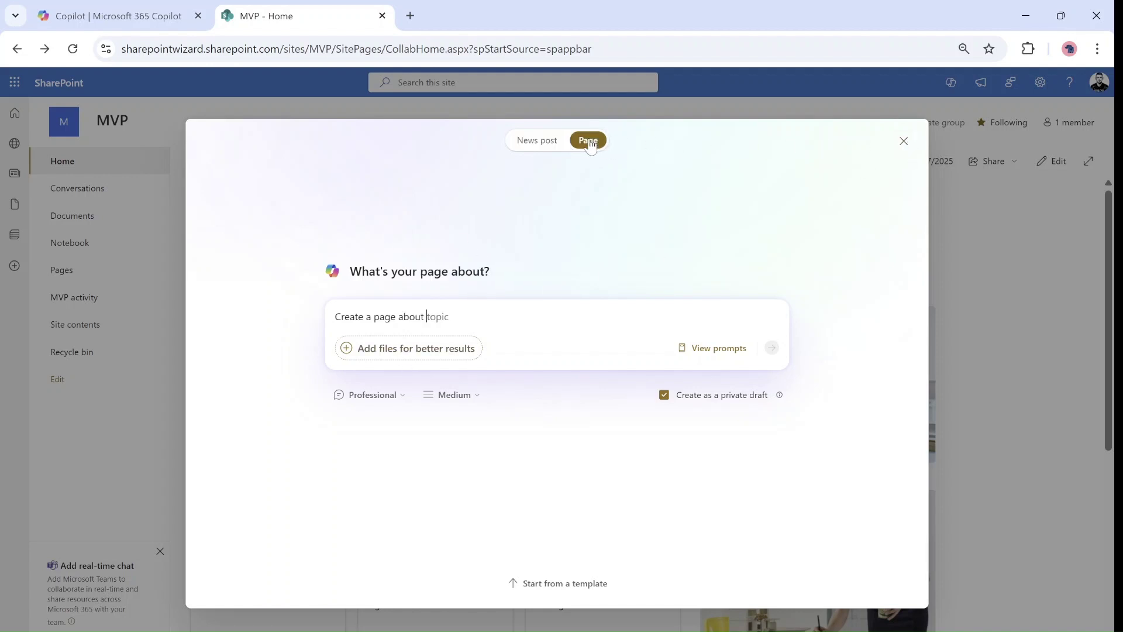
left_click(535, 143)
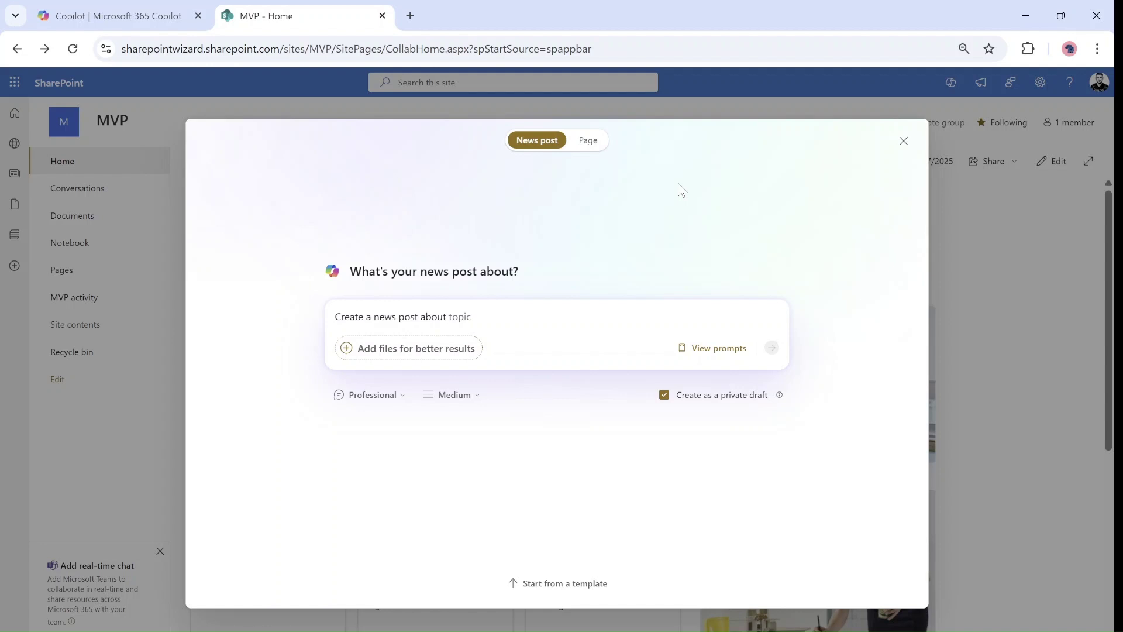
left_click(589, 141)
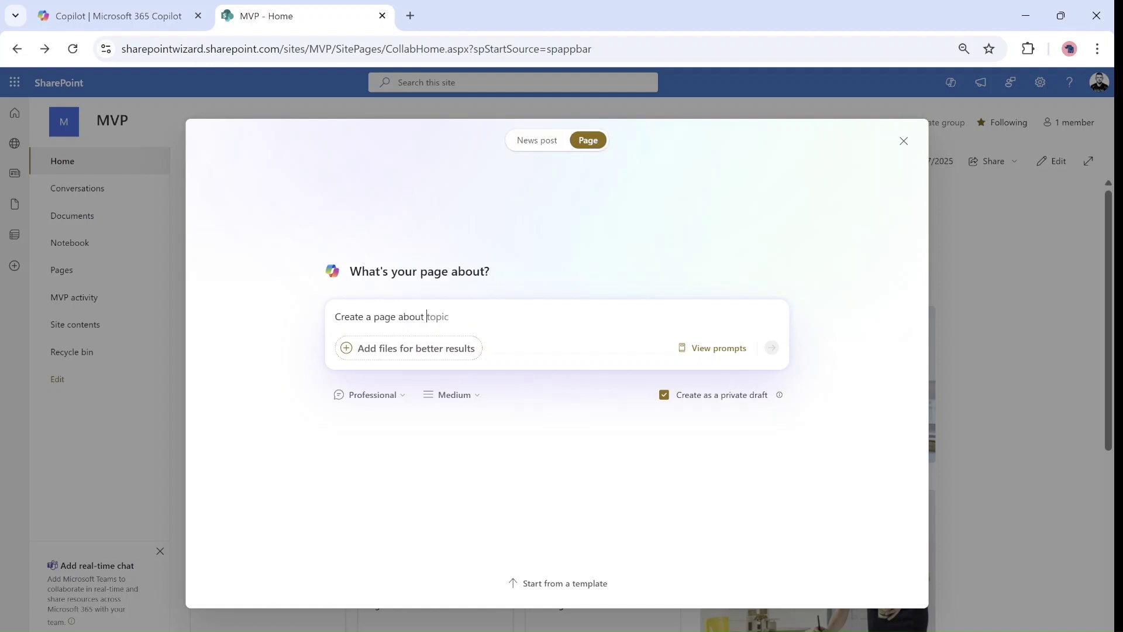
left_click(438, 316)
left_click(721, 349)
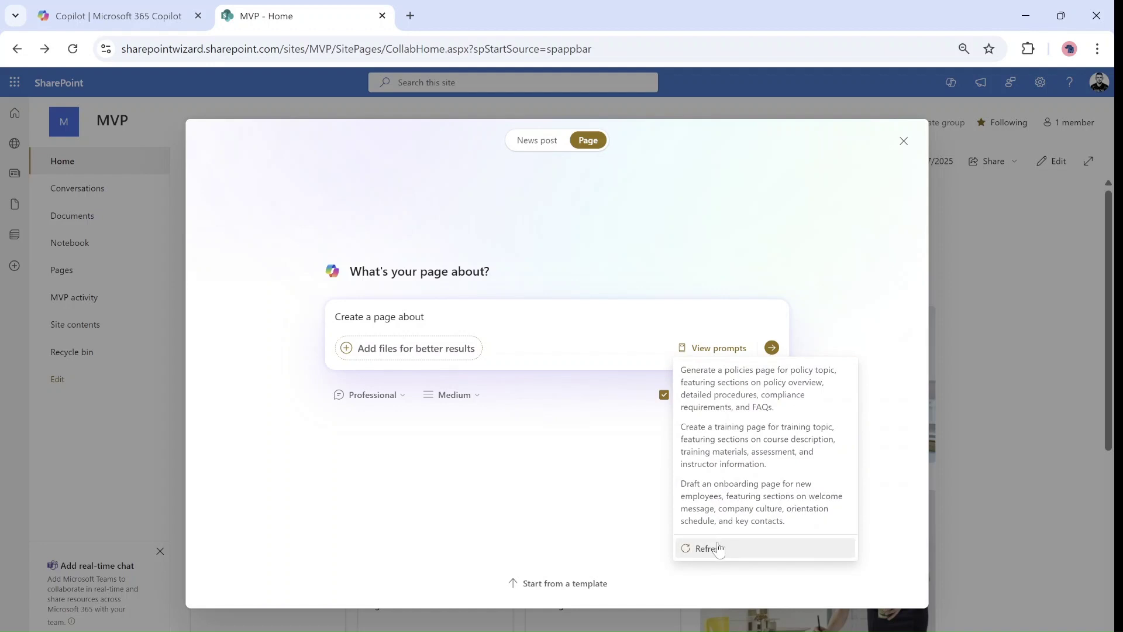
key("Escape")
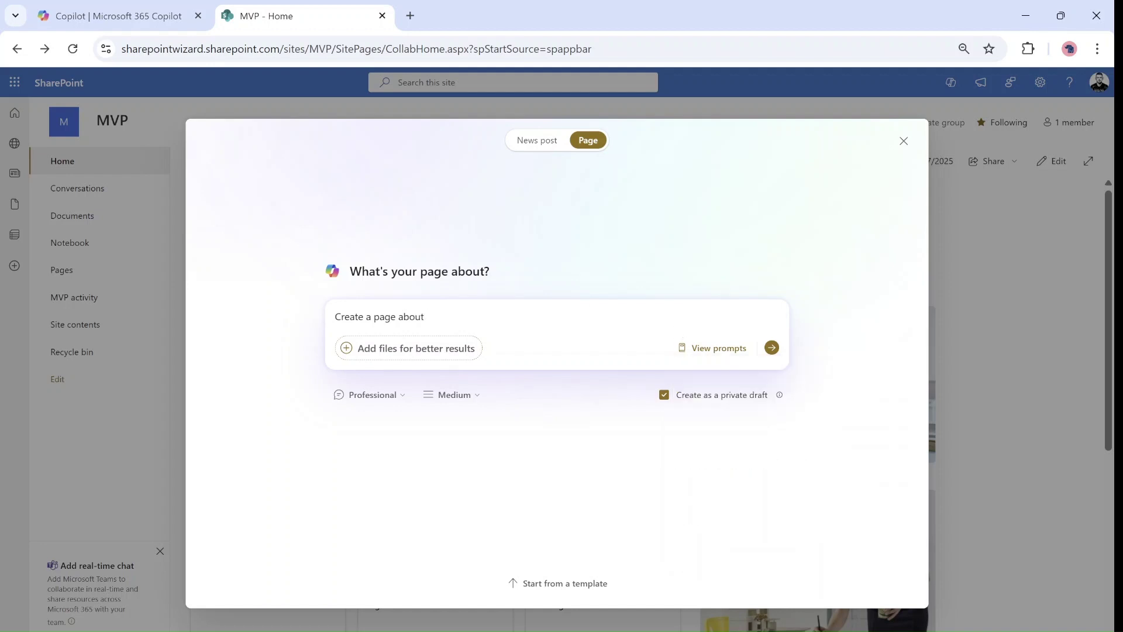
left_click_drag(427, 317, 299, 310)
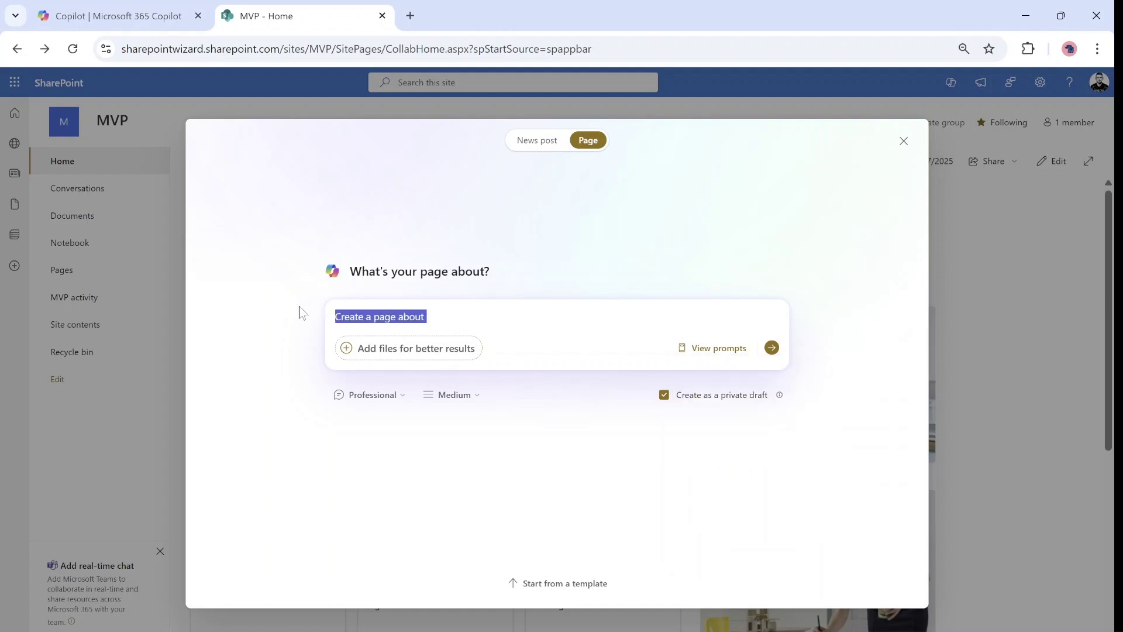
Attach the emergency-support .docx and make the prompt its title followed by 'in Israel'.
left_click(392, 357)
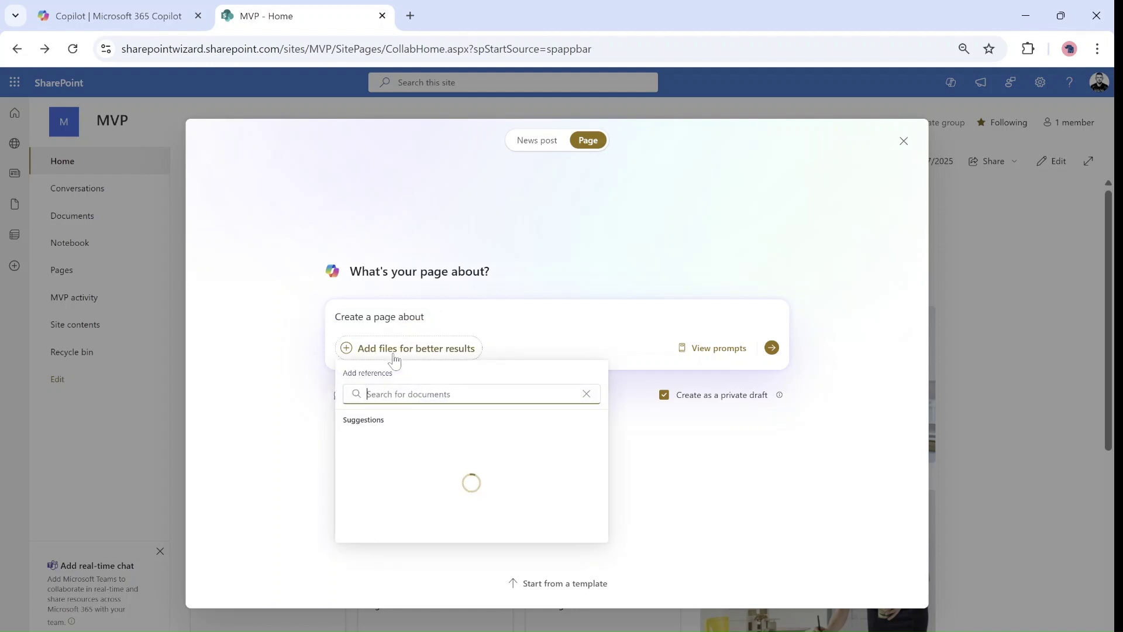
type("How to support the Employee in Emergency situations")
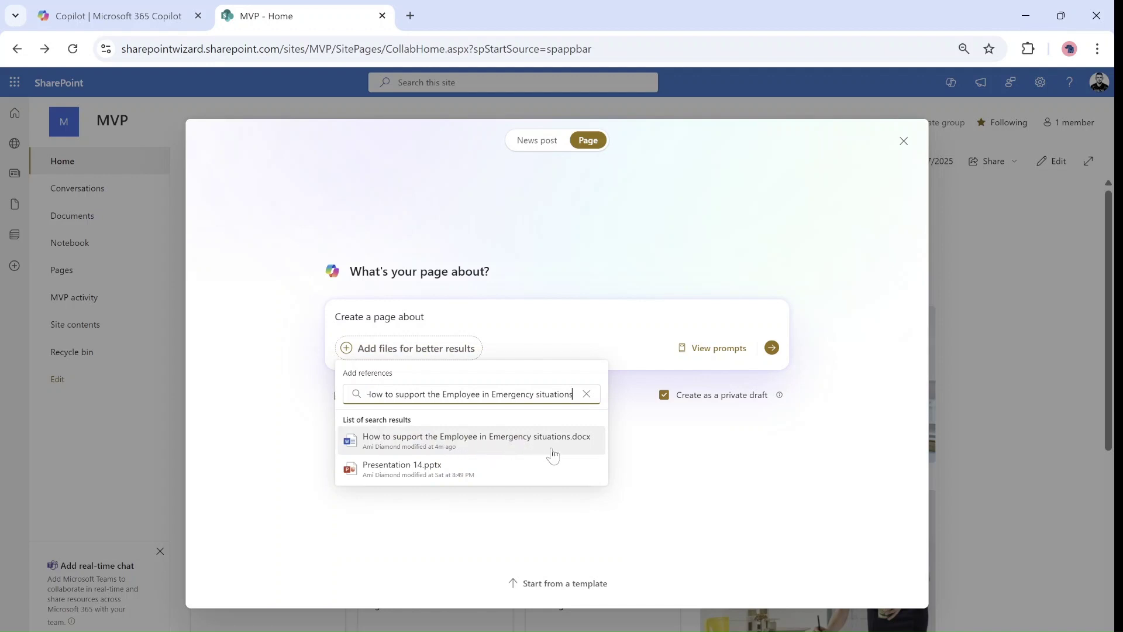
left_click(553, 456)
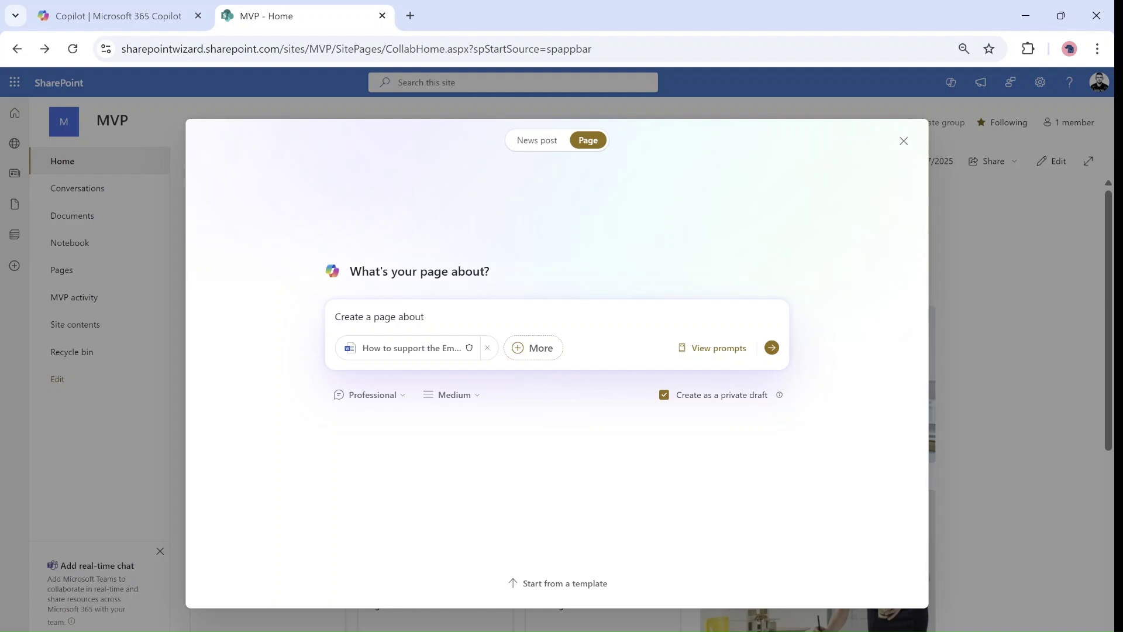
key("BackSpace")
key("BackSpace")
key("BackSpace")
key("BackSpace")
key("BackSpace")
key("BackSpace")
key("BackSpace")
key("BackSpace")
key("BackSpace")
key("BackSpace")
key("BackSpace")
key("BackSpace")
key("BackSpace")
key("BackSpace")
key("BackSpace")
key("BackSpace")
key("BackSpace")
key("BackSpace")
key("BackSpace")
type("How to support the Employee in Emergency situations")
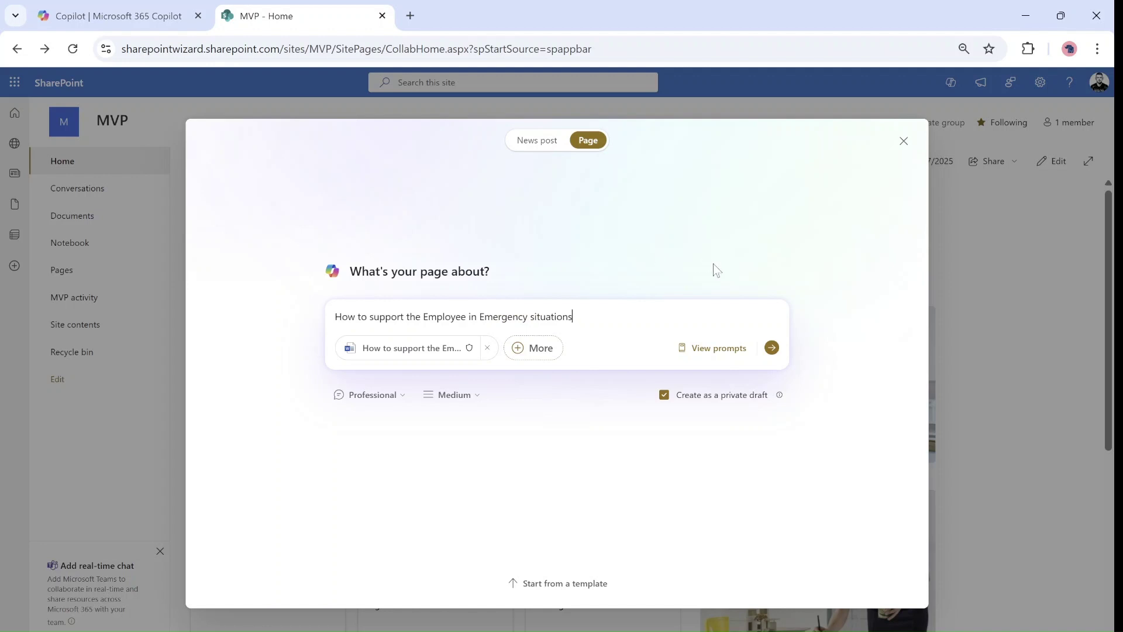
type("in Israel")
In the Microsoft 365 Copilot tab, go to Search and show the apps list.
left_click(159, 16)
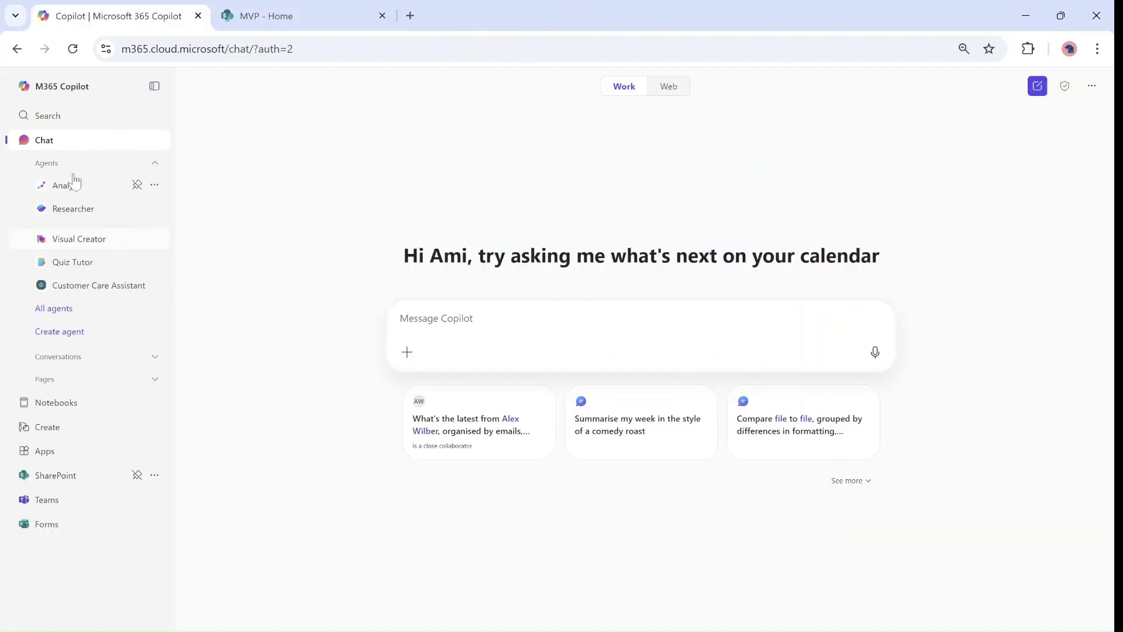
left_click(70, 117)
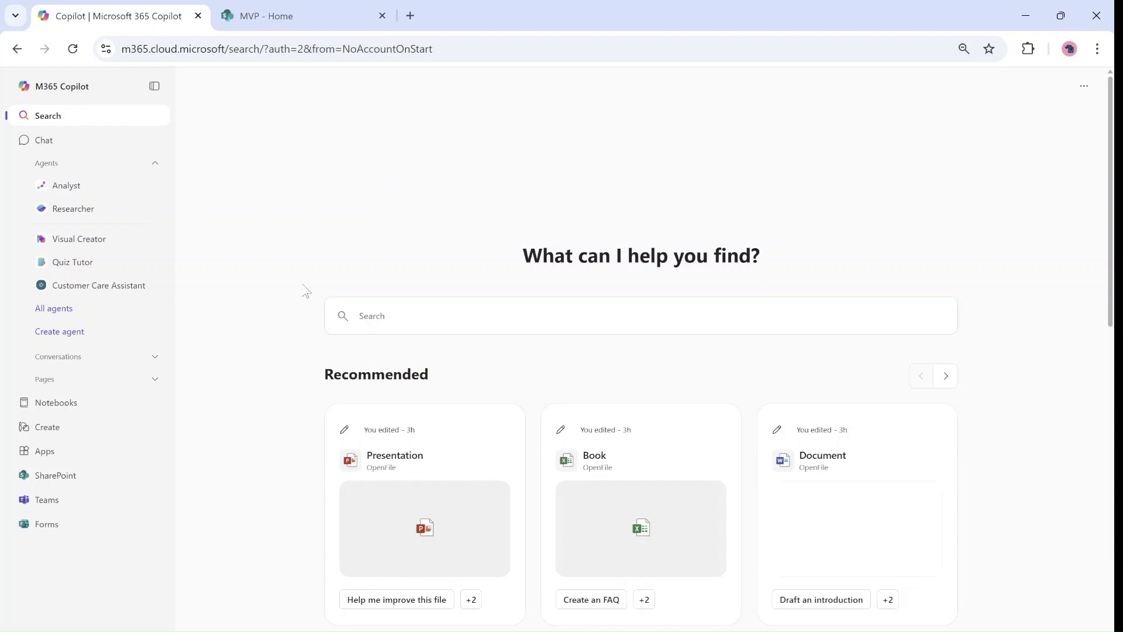
left_click(367, 316)
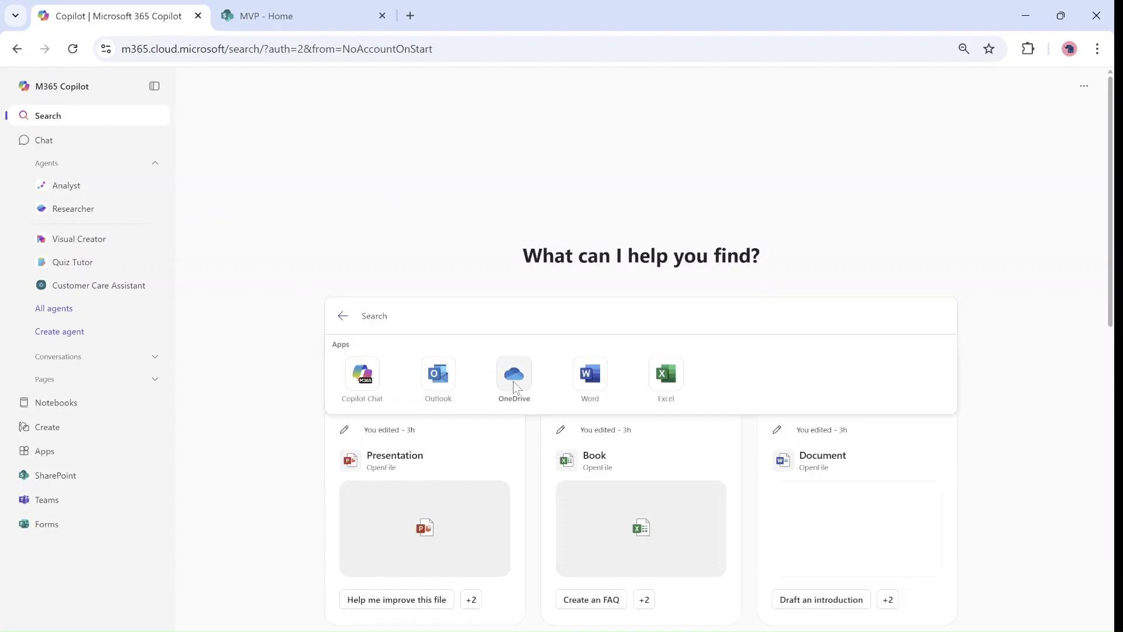
In OneDrive My files, sort by Modified newest first and search for the emergency-support document.
left_click(514, 377)
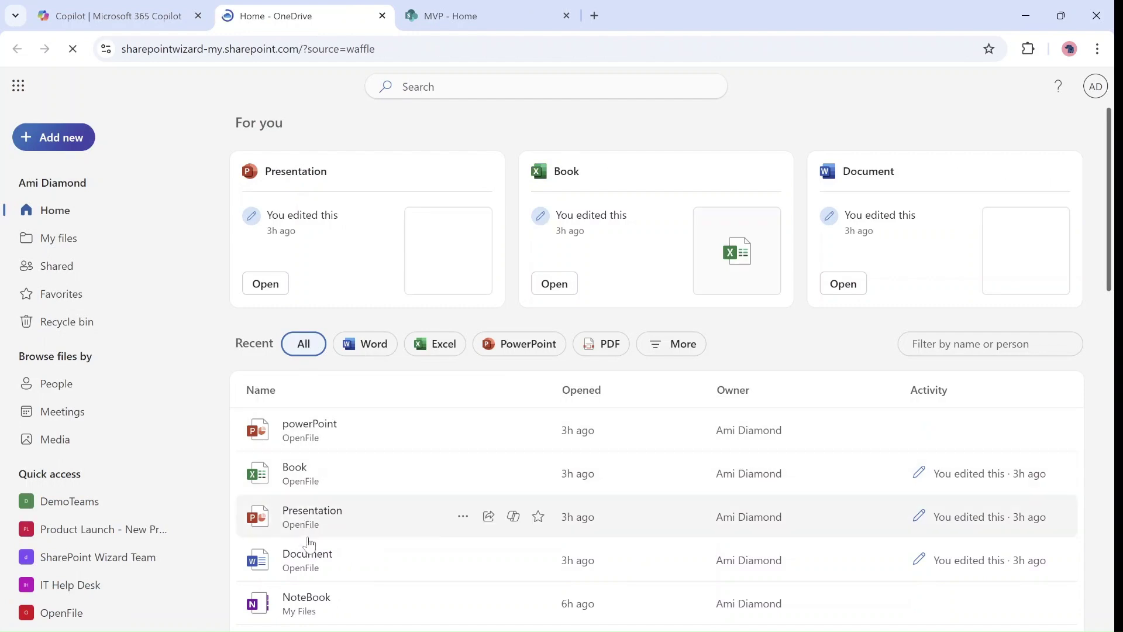
left_click(62, 239)
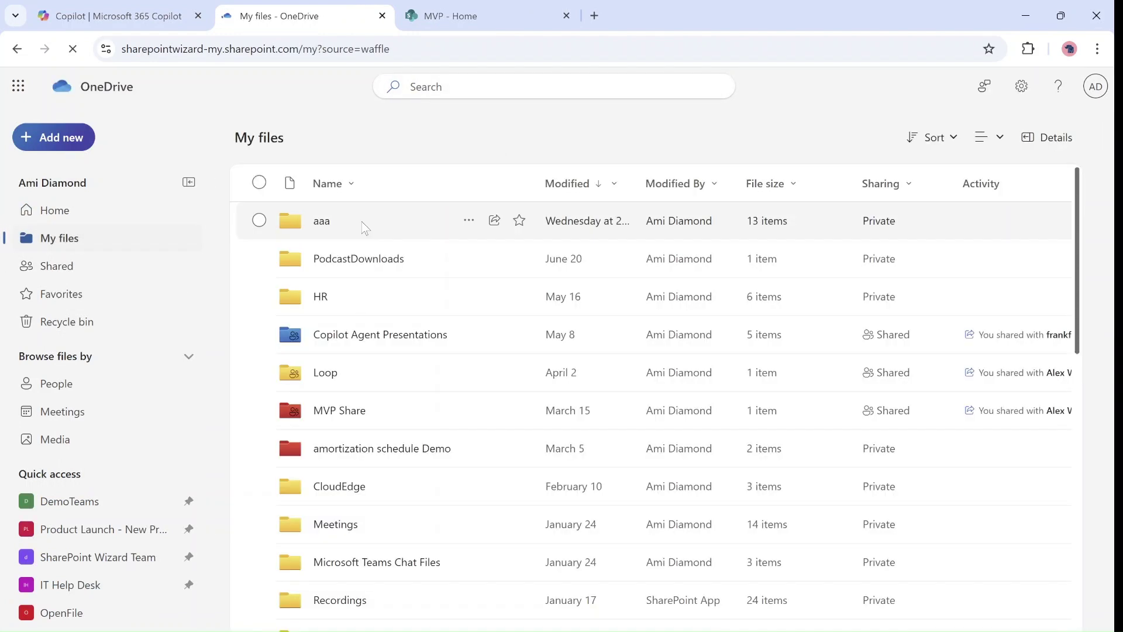
left_click(601, 186)
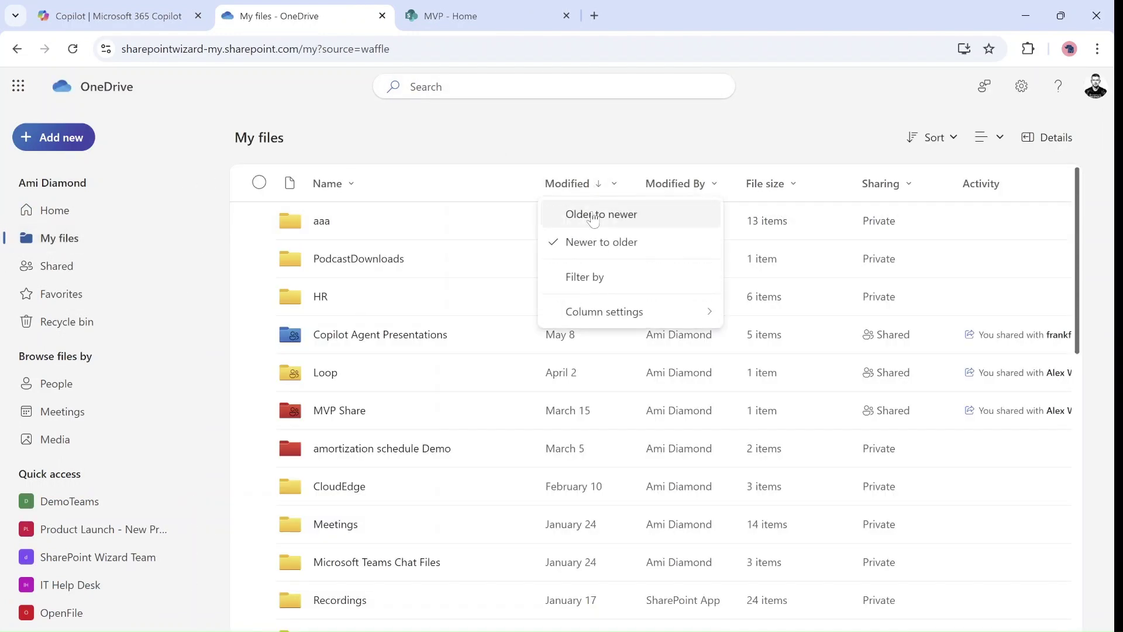
left_click(594, 217)
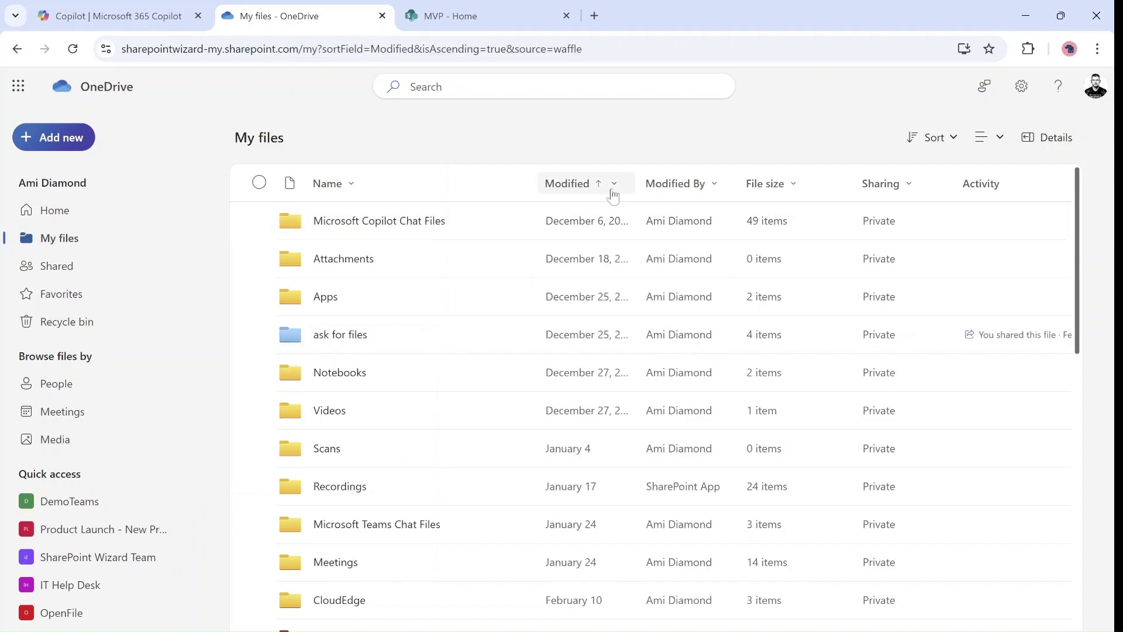
left_click(613, 196)
left_click(609, 244)
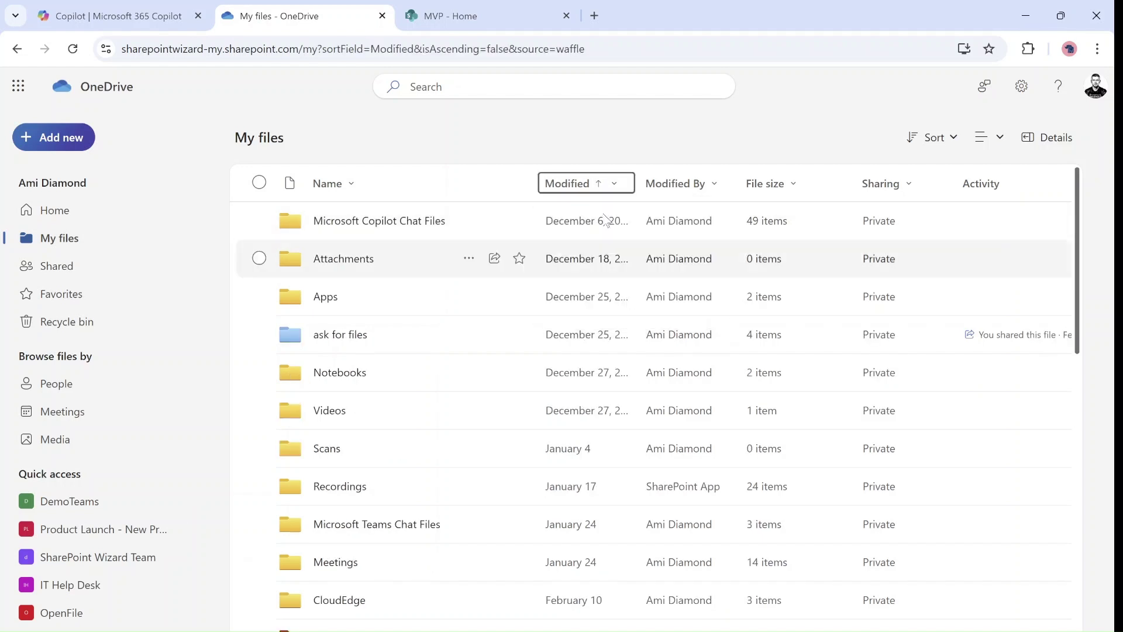
left_click(527, 86)
type("How to support the Employee in Emergency situations")
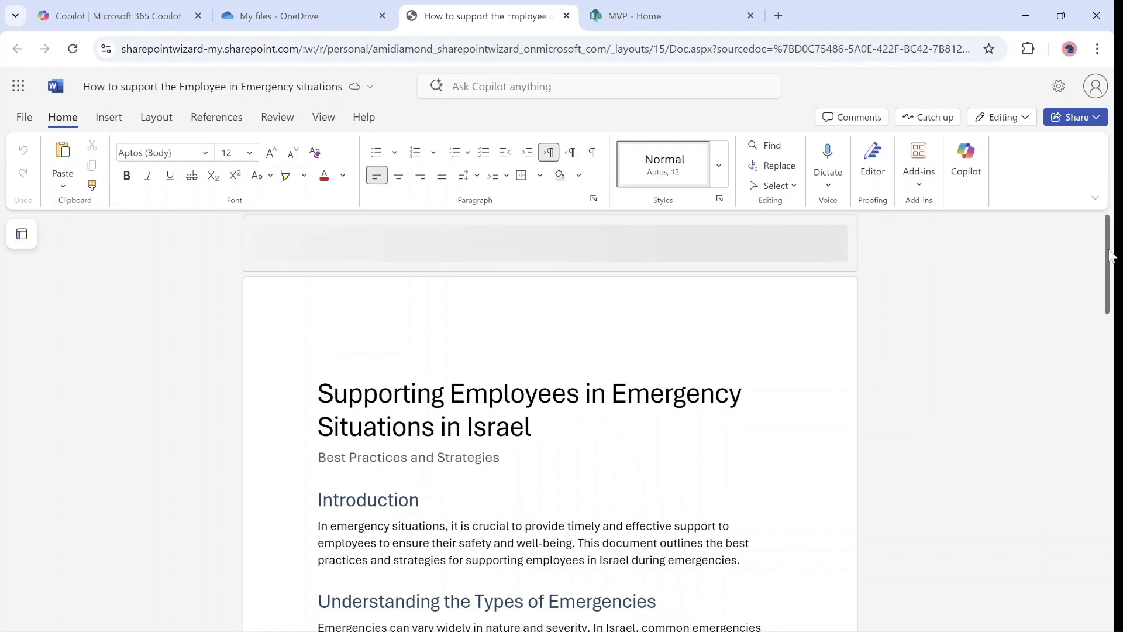
scroll(1106, 284, "down", 2)
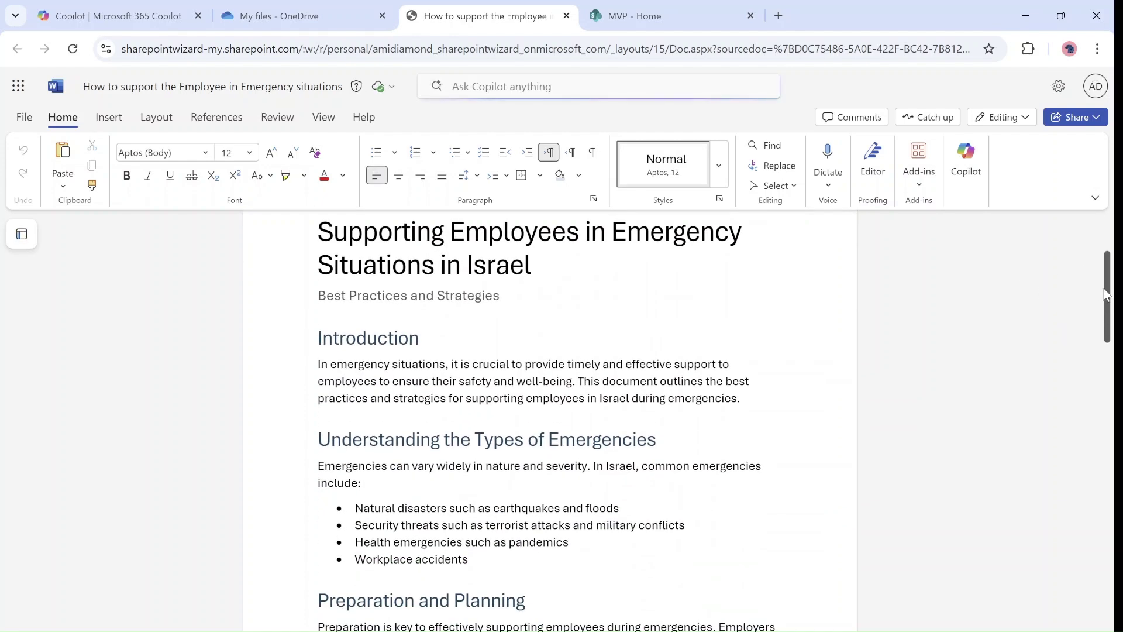
left_click_drag(1107, 292, 1102, 334)
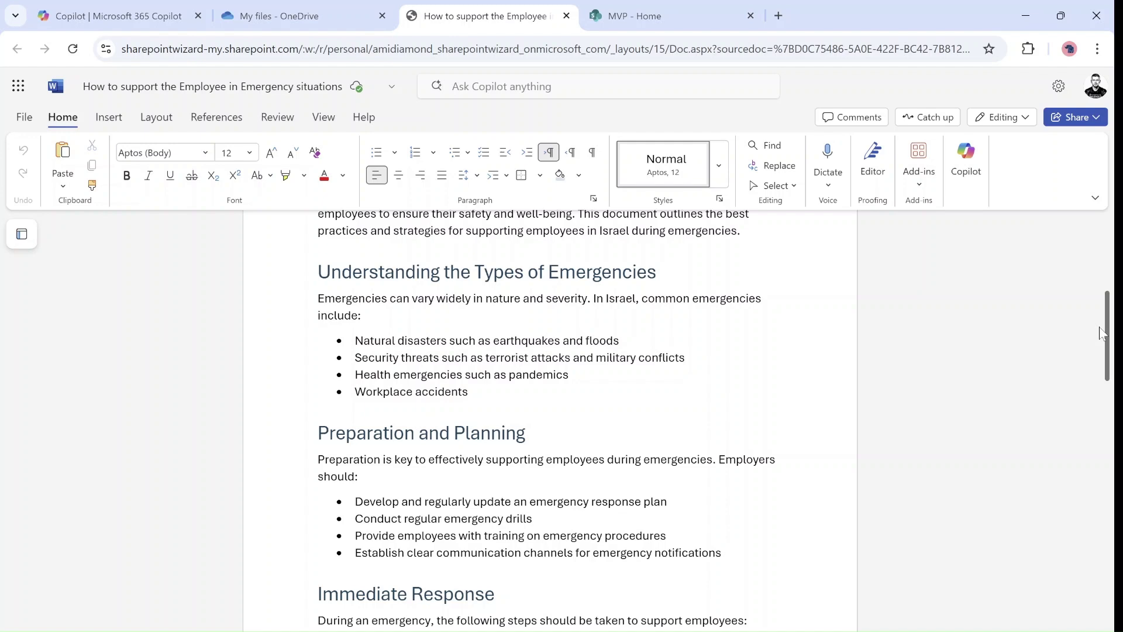
left_click_drag(1102, 333, 1105, 265)
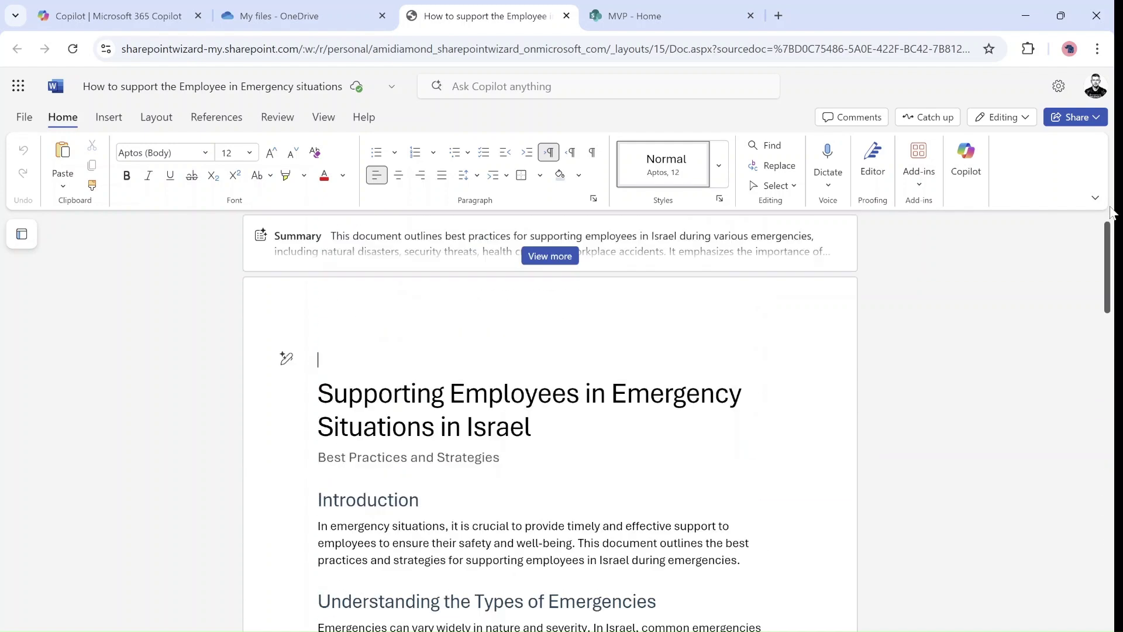
Check the Tone and Length options, uncheck Create as a private draft, and submit the prompt.
left_click(666, 17)
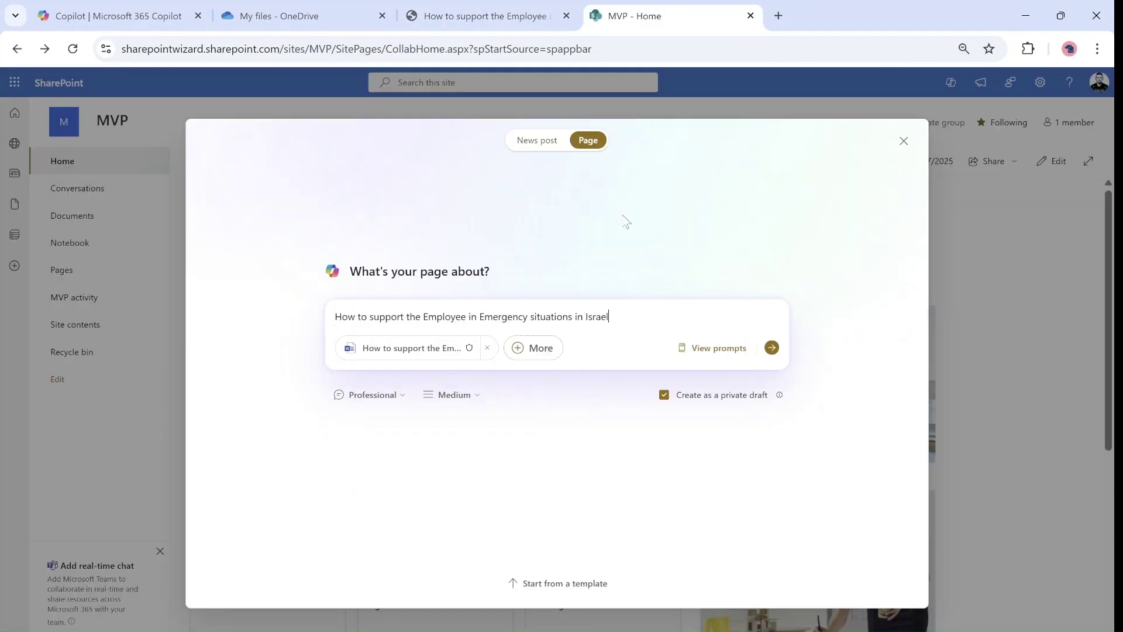
left_click(334, 303)
left_click(395, 399)
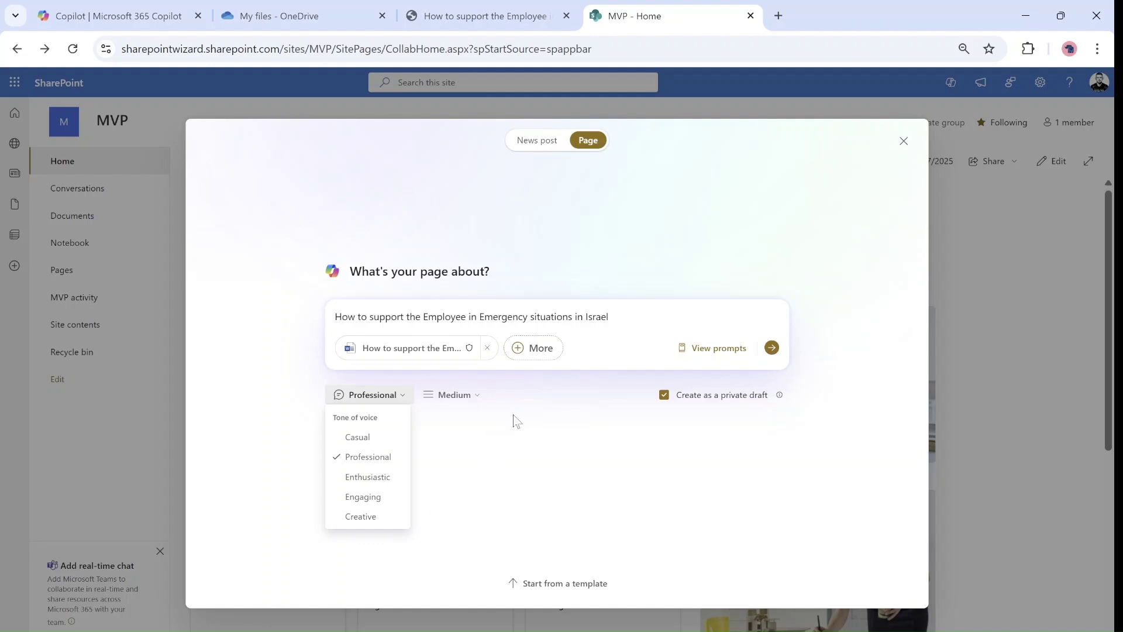
left_click(472, 398)
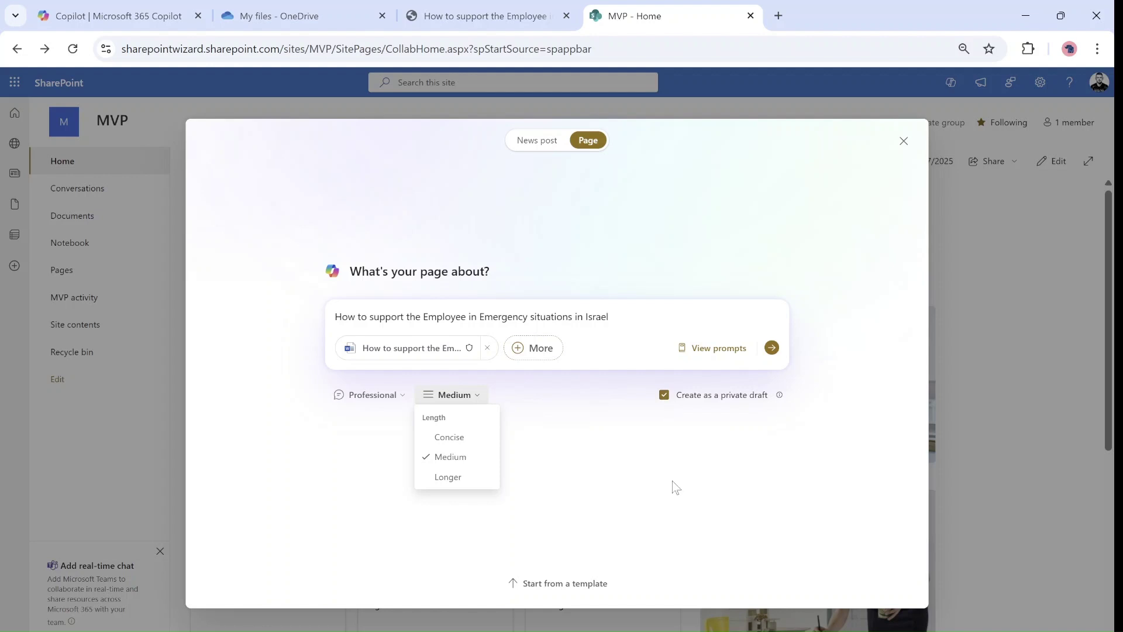
left_click(664, 396)
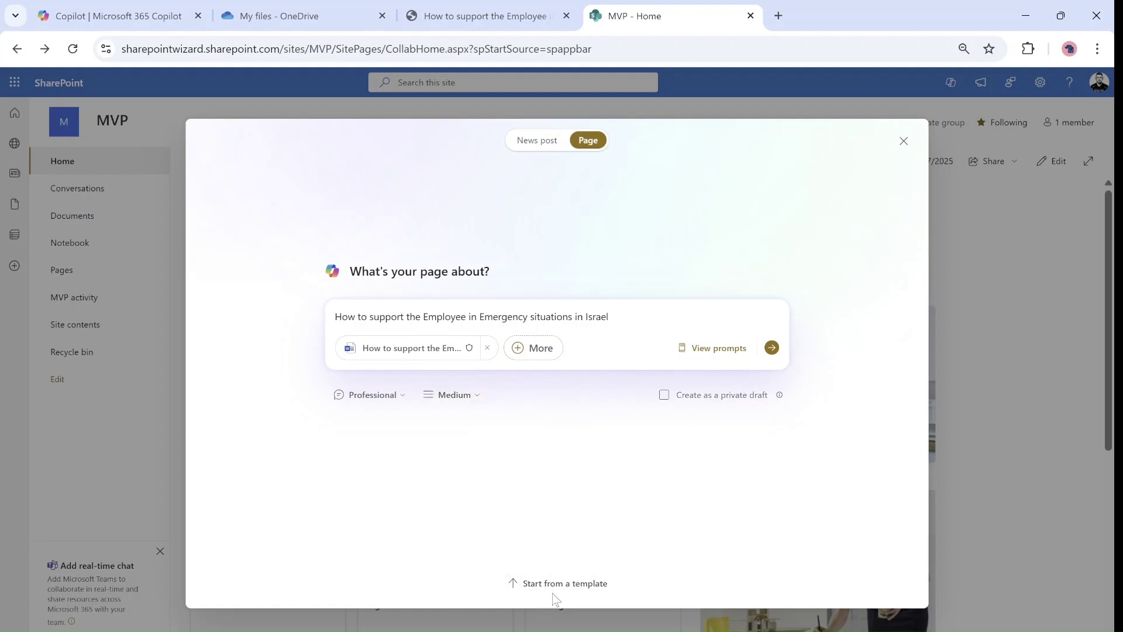
left_click(773, 348)
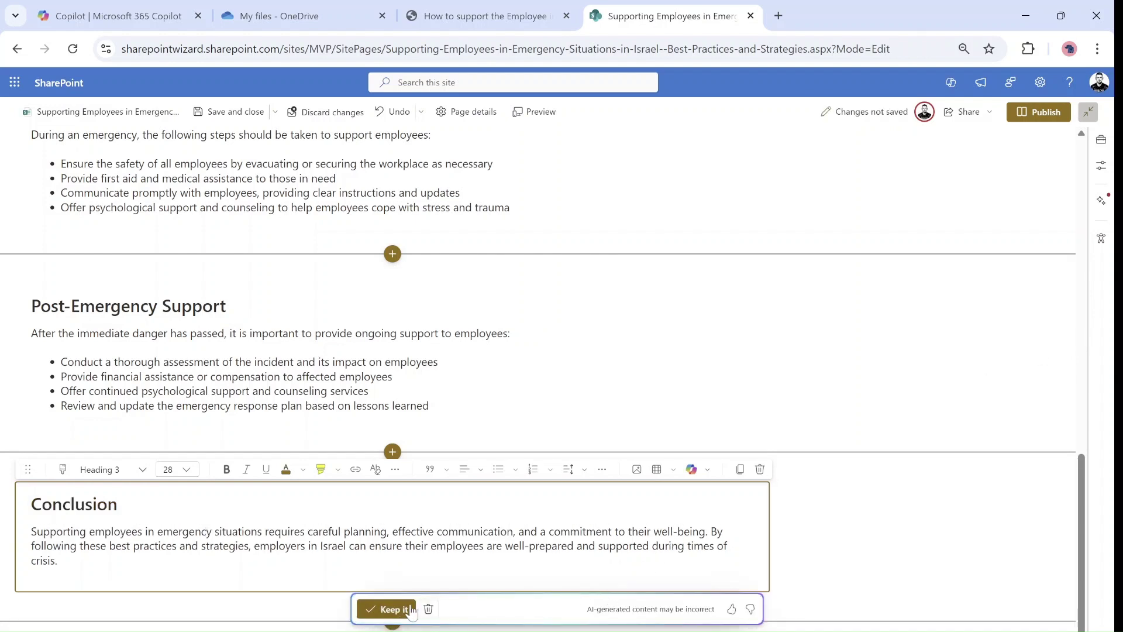
Once Copilot finishes building the page, keep the AI-generated Conclusion section.
left_click(379, 610)
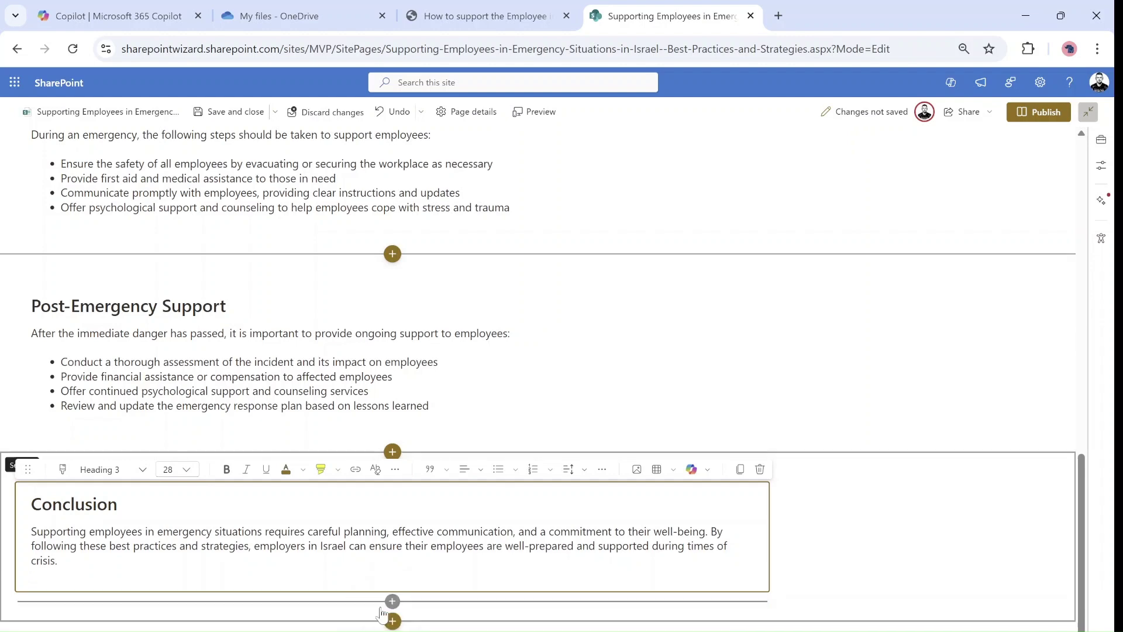
Select the Preparation and Planning text and view Copilot's rewrite options without applying any.
left_click(844, 296)
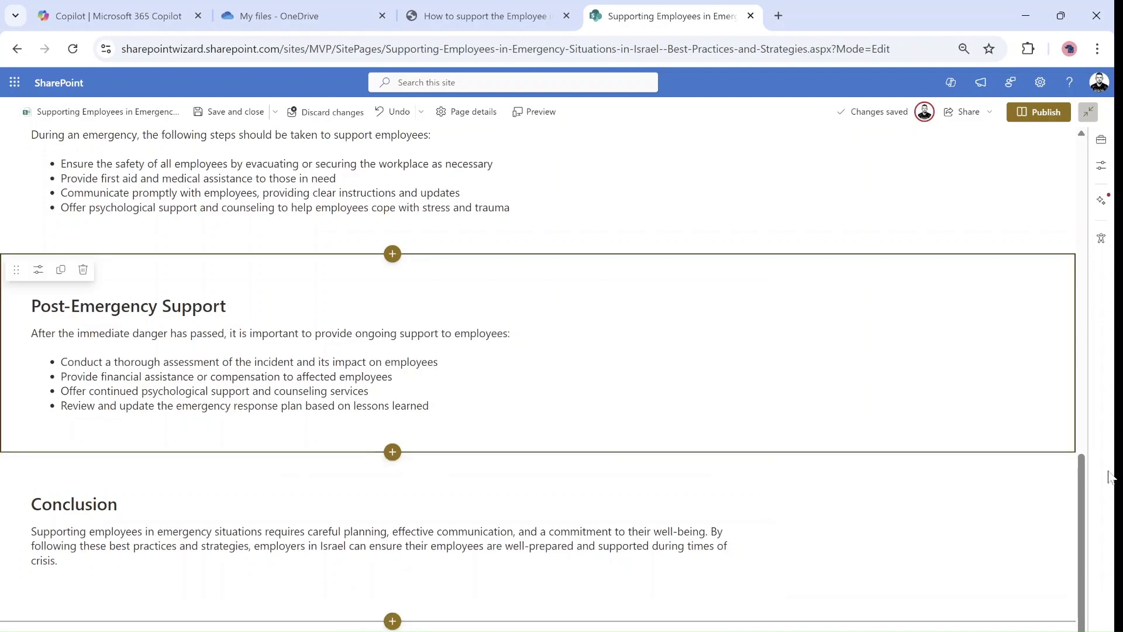
left_click_drag(1086, 526, 1032, 360)
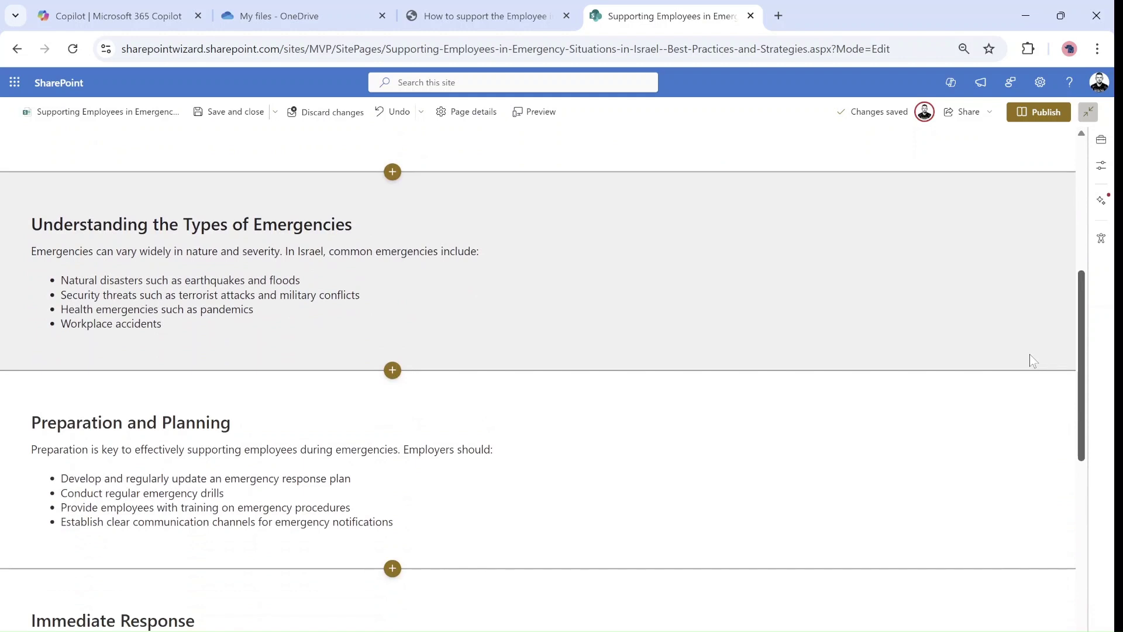
left_click(352, 478)
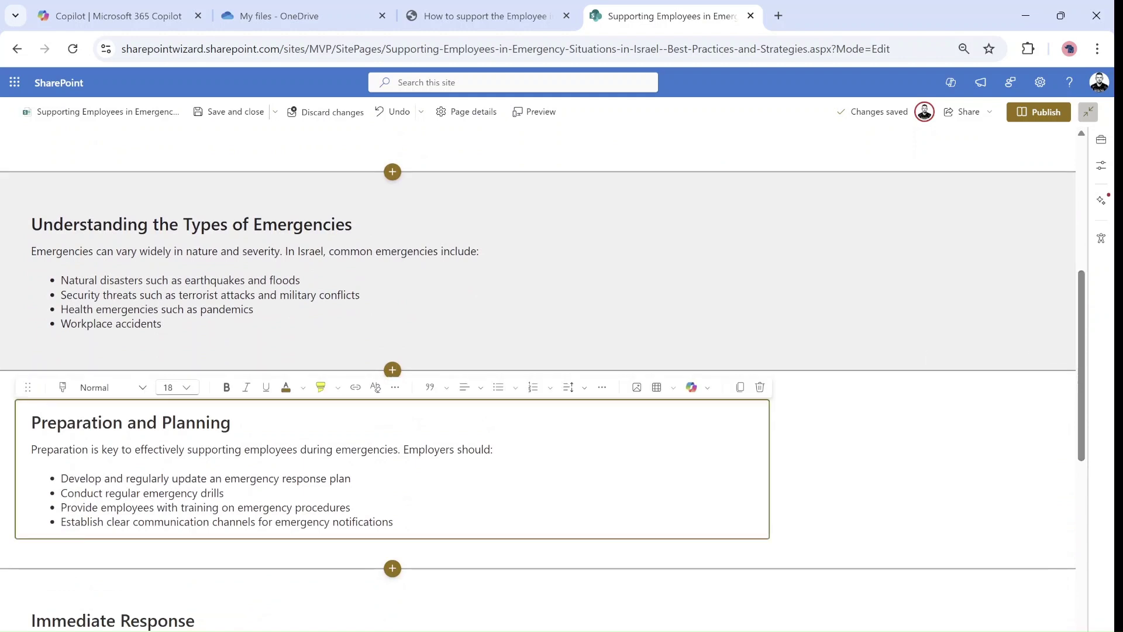
key("ctrl+a")
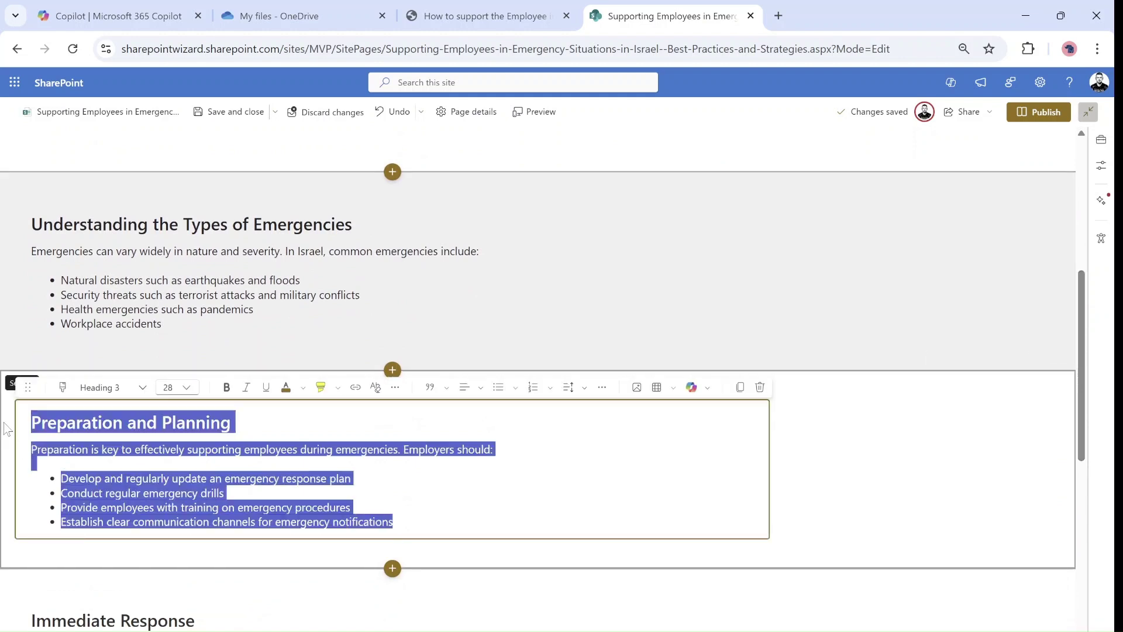
left_click(455, 450)
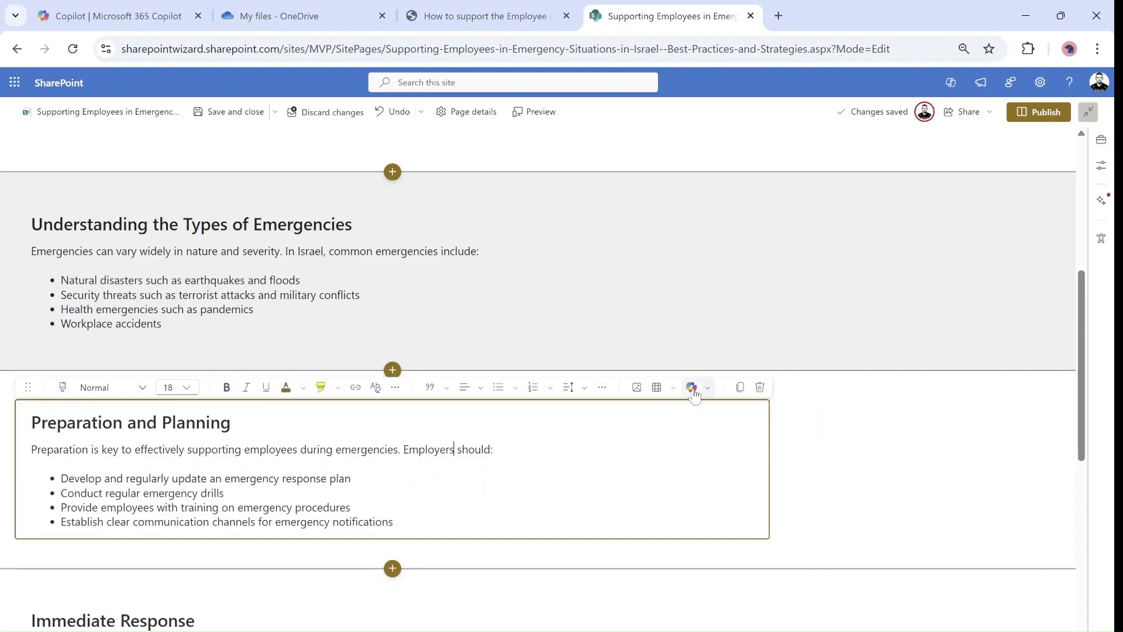
left_click(702, 391)
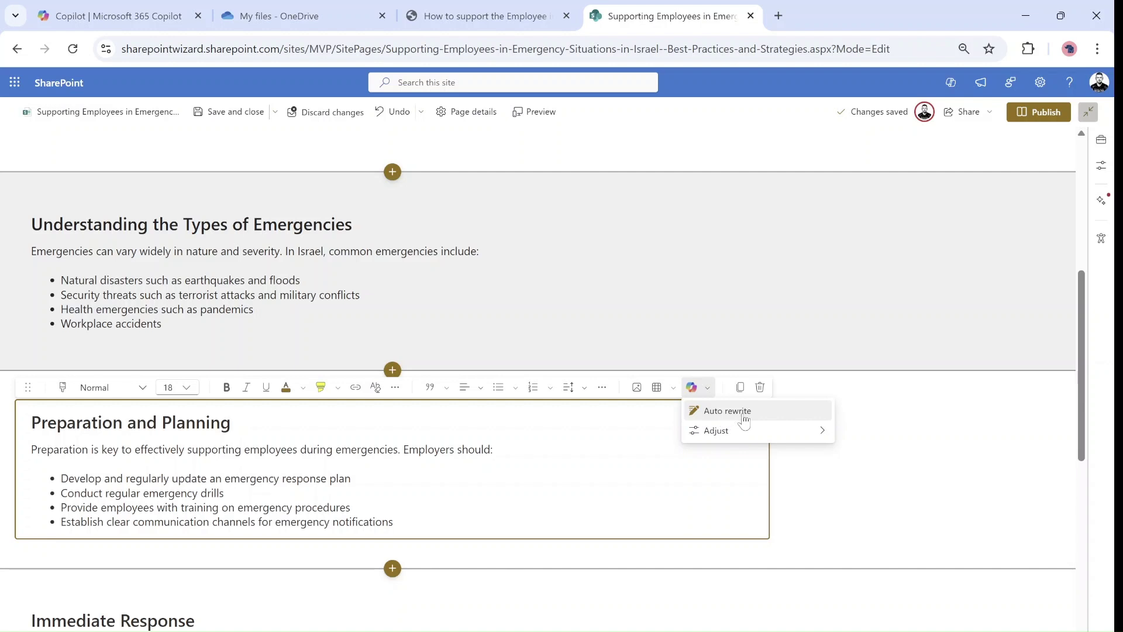
mouse_move(815, 431)
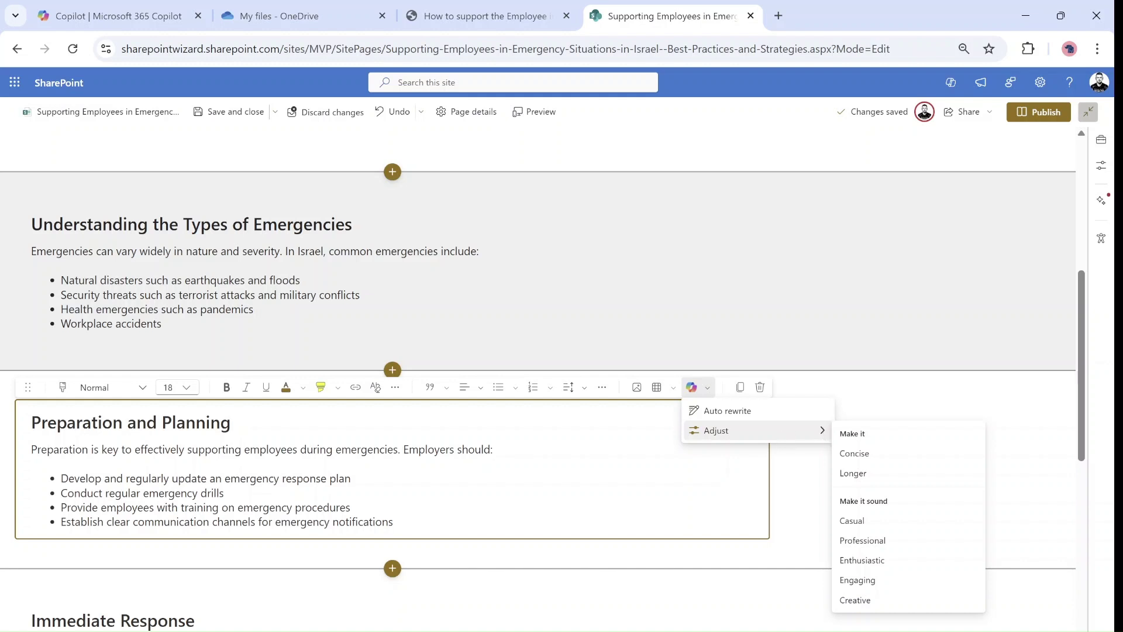
left_click(547, 529)
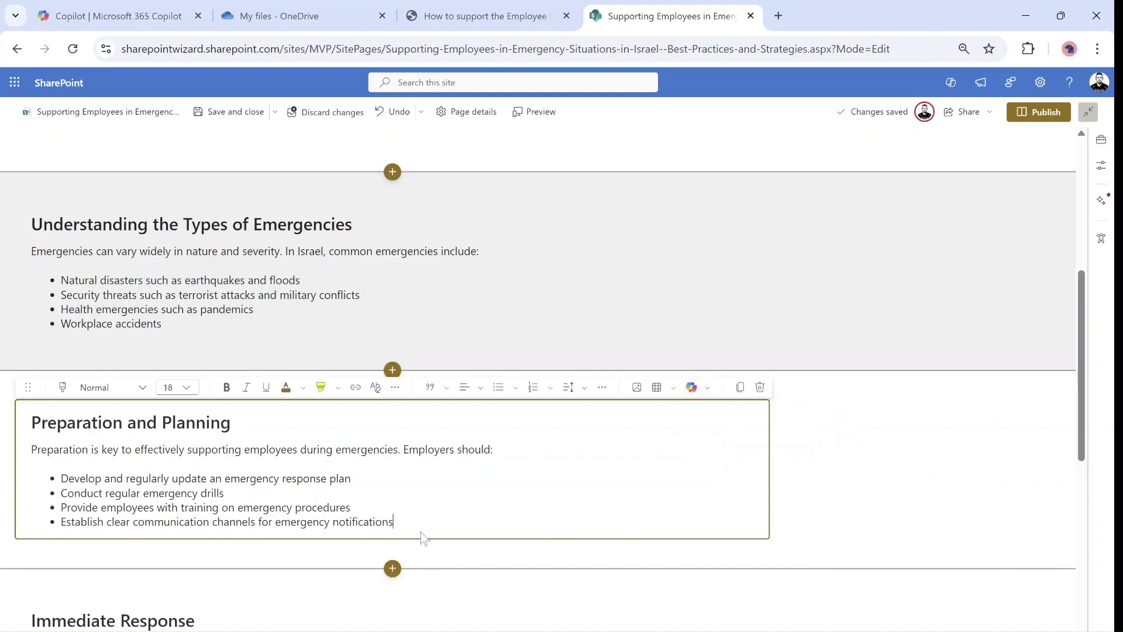
Add an empty, unbulleted line below the section's last bullet.
left_click(32, 422)
left_click(394, 521)
key("Return")
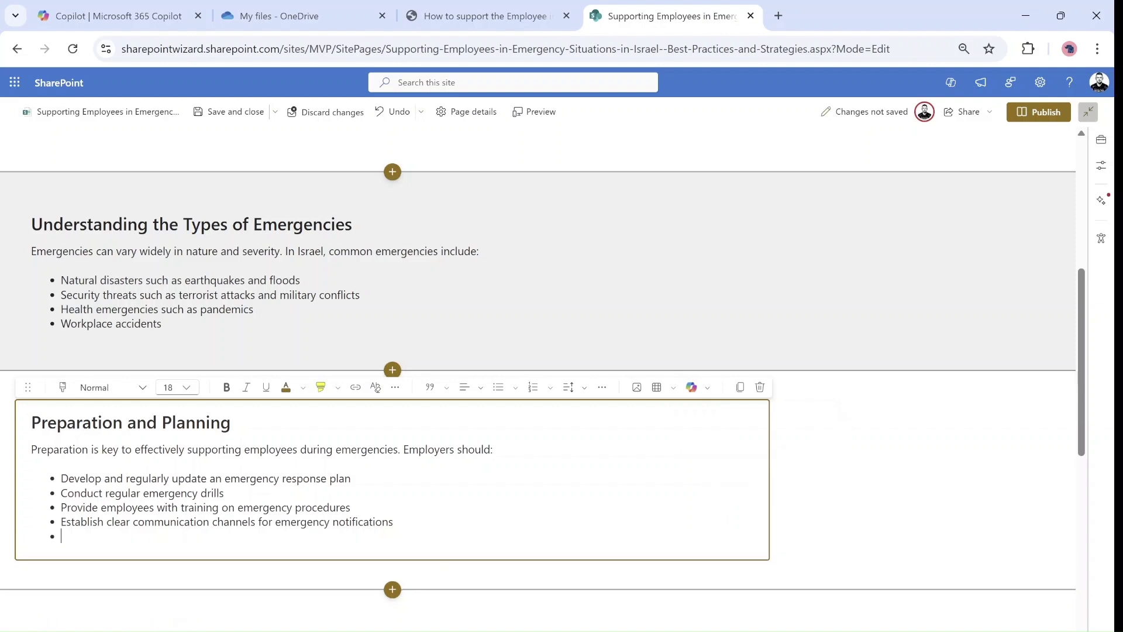
key("Return")
Apply Copilot's Auto rewrite to the Preparation and Planning section, replacing the original text.
left_click(691, 387)
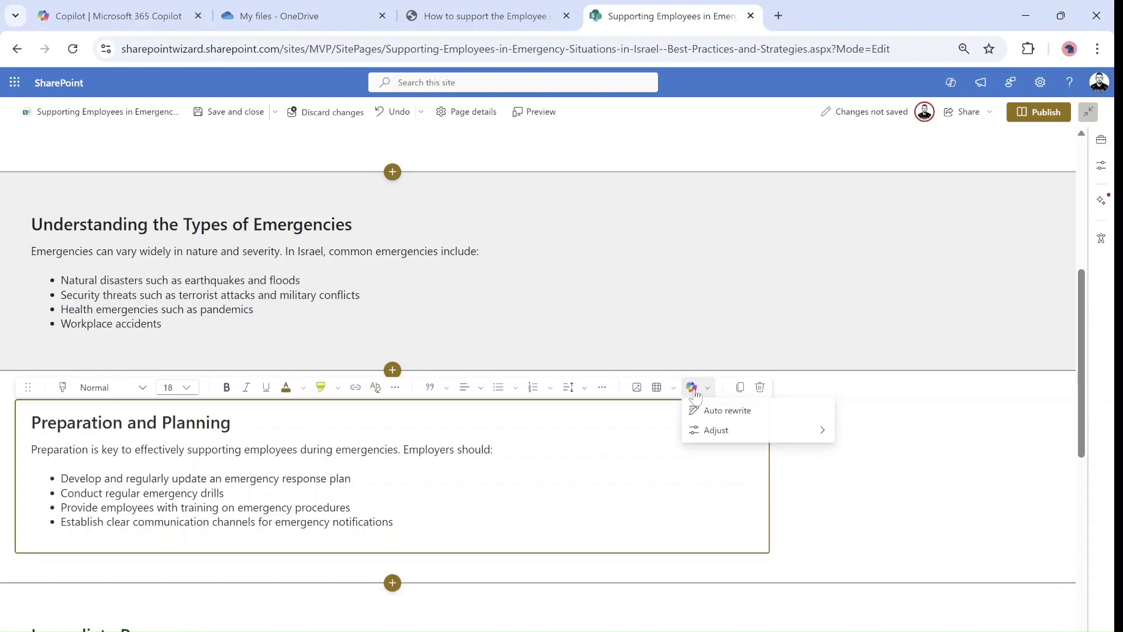
left_click(711, 412)
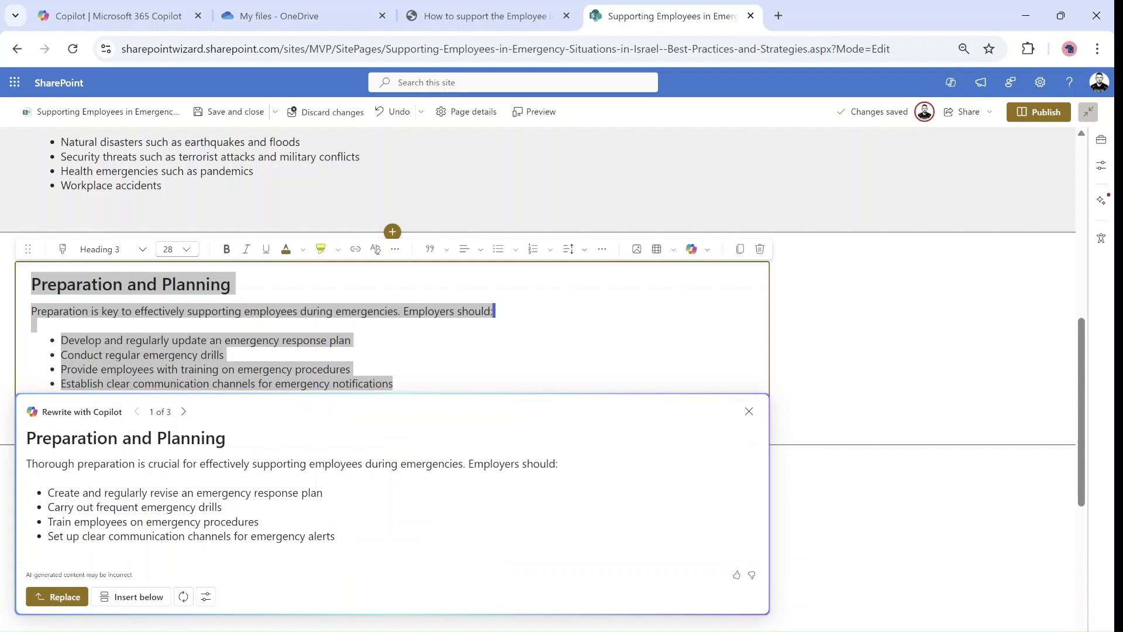
left_click(65, 597)
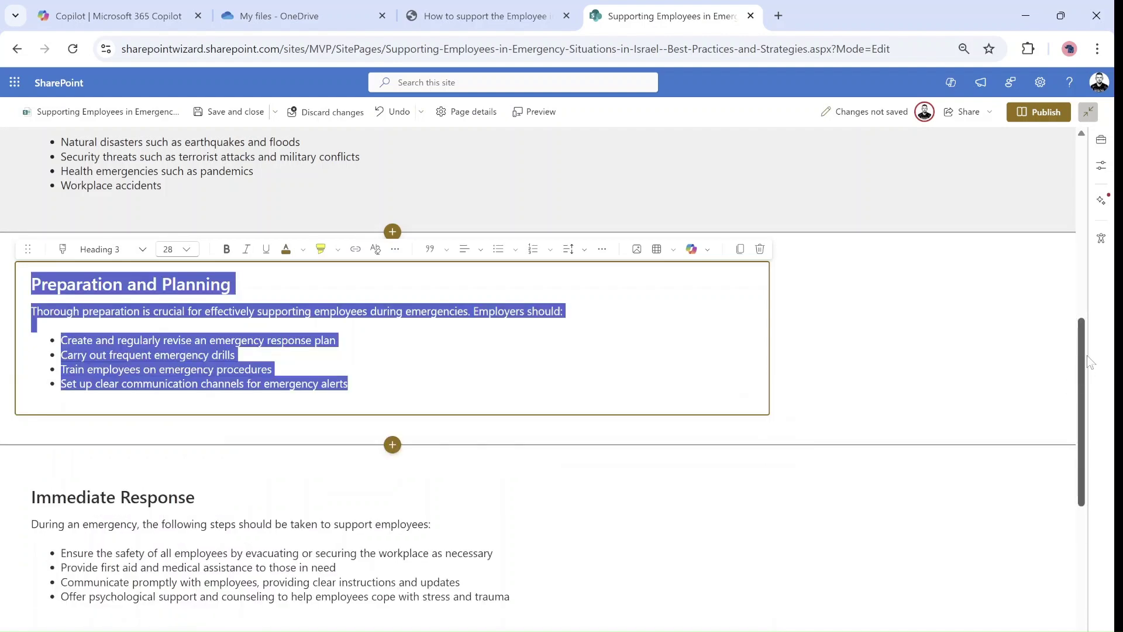
scroll(1082, 383, "down", 1)
left_click_drag(1083, 384, 1075, 111)
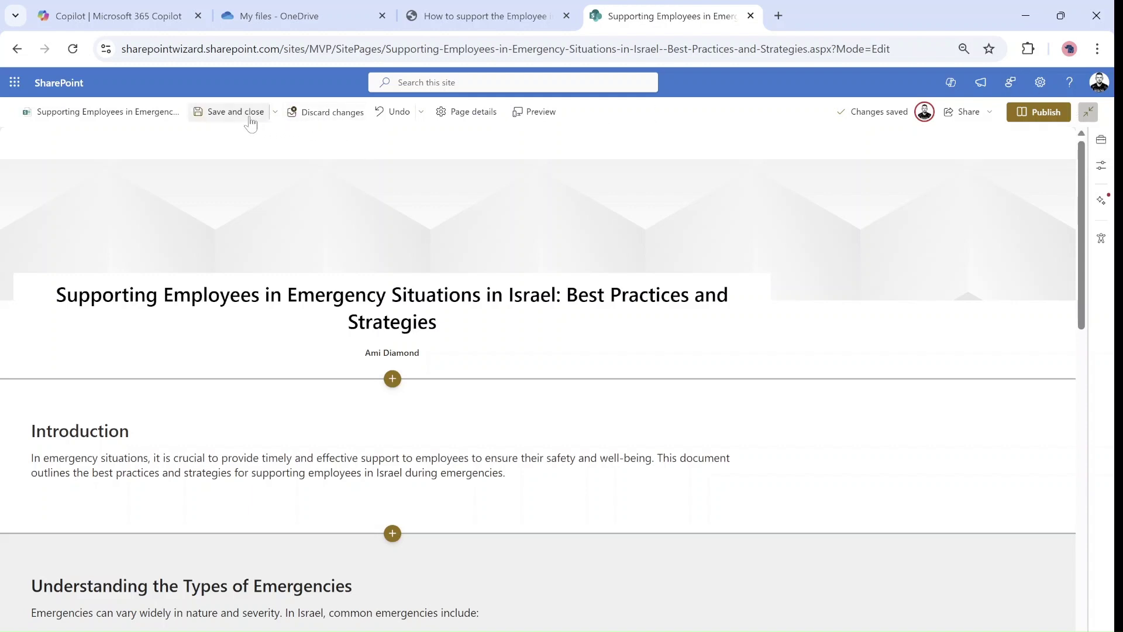
Publish the emergency-support page and close the 'Help others find your page' panel.
left_click(1041, 111)
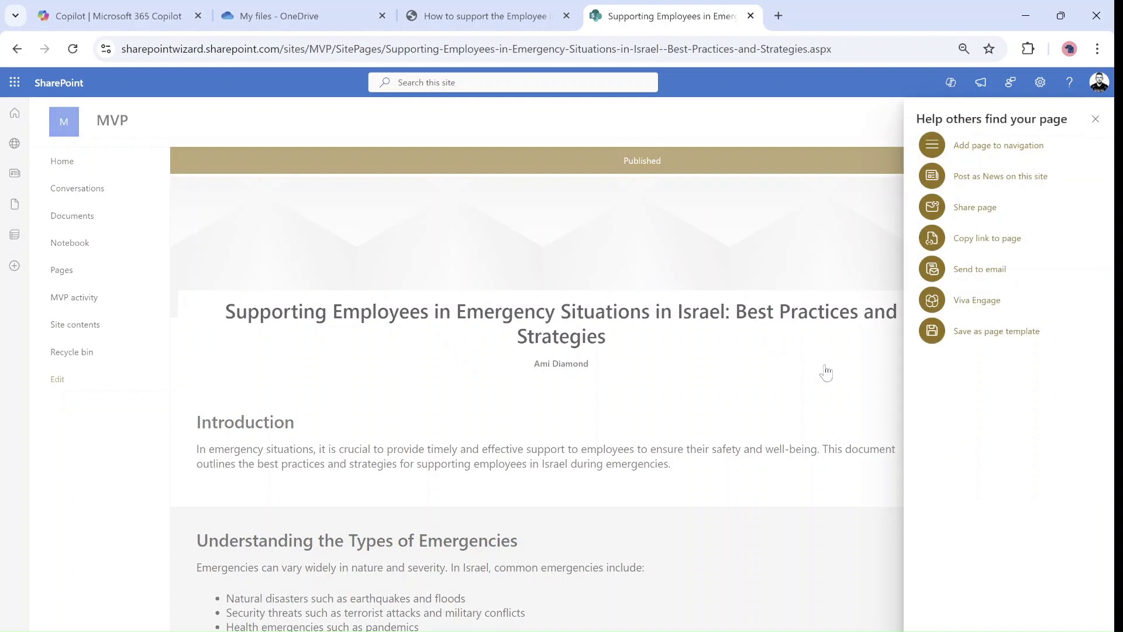
left_click(1095, 120)
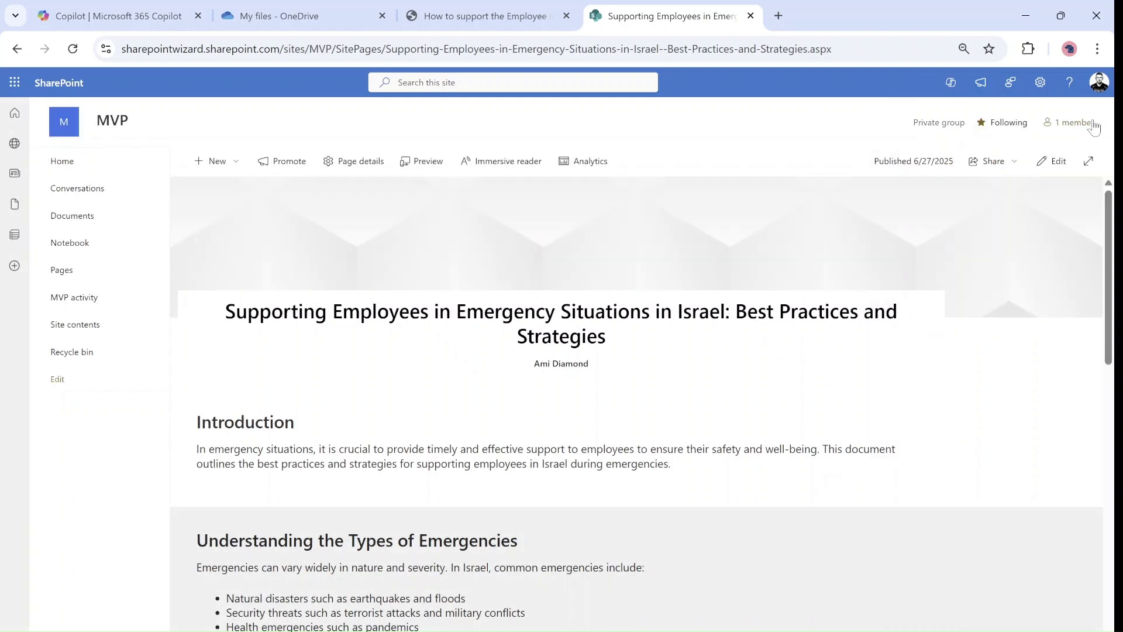